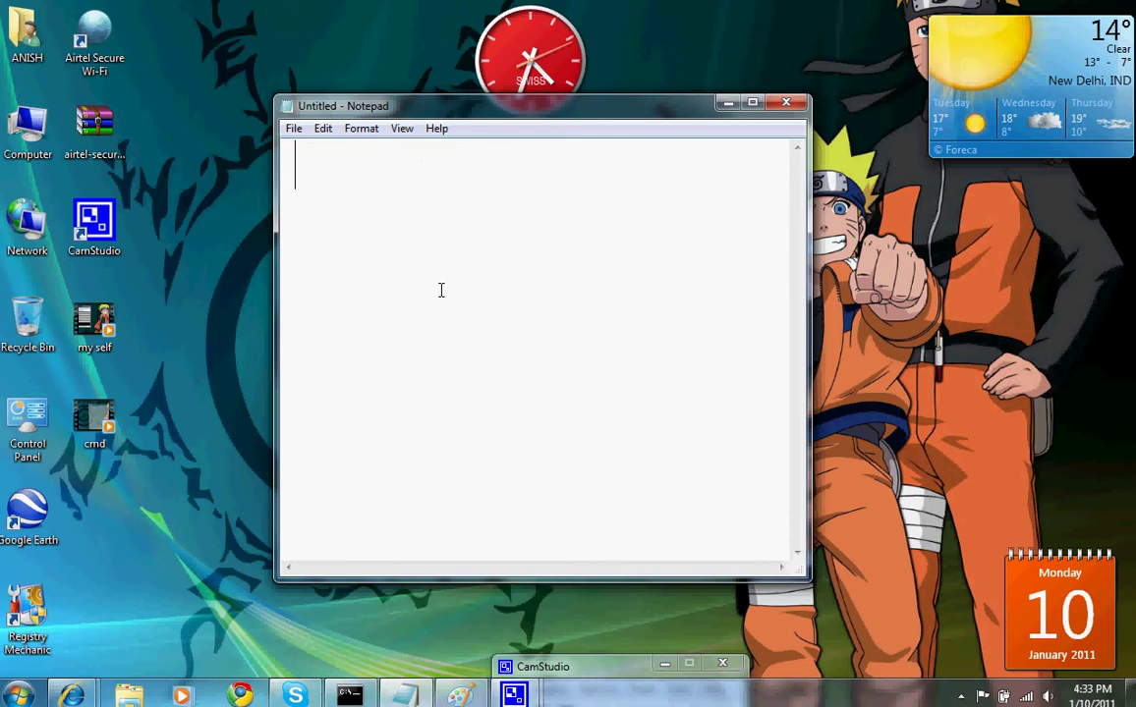
Write "today i m gonna show u how to use paint" in the empty Notepad document.
text(toda)
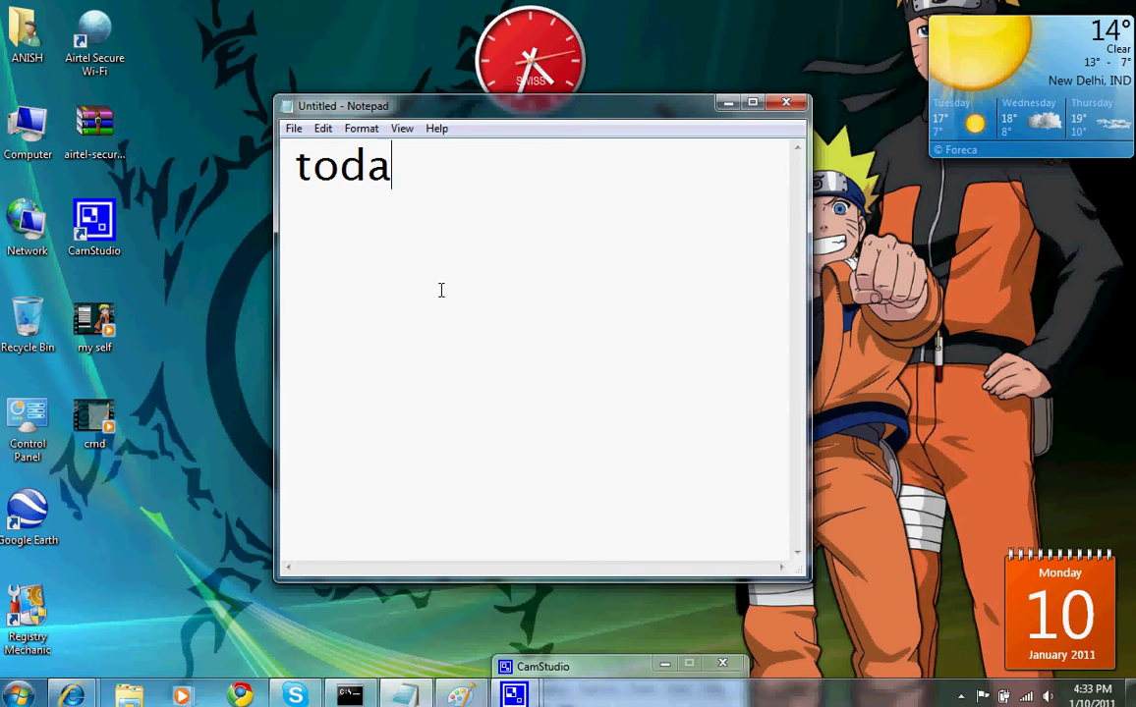
text(y i m gonna s)
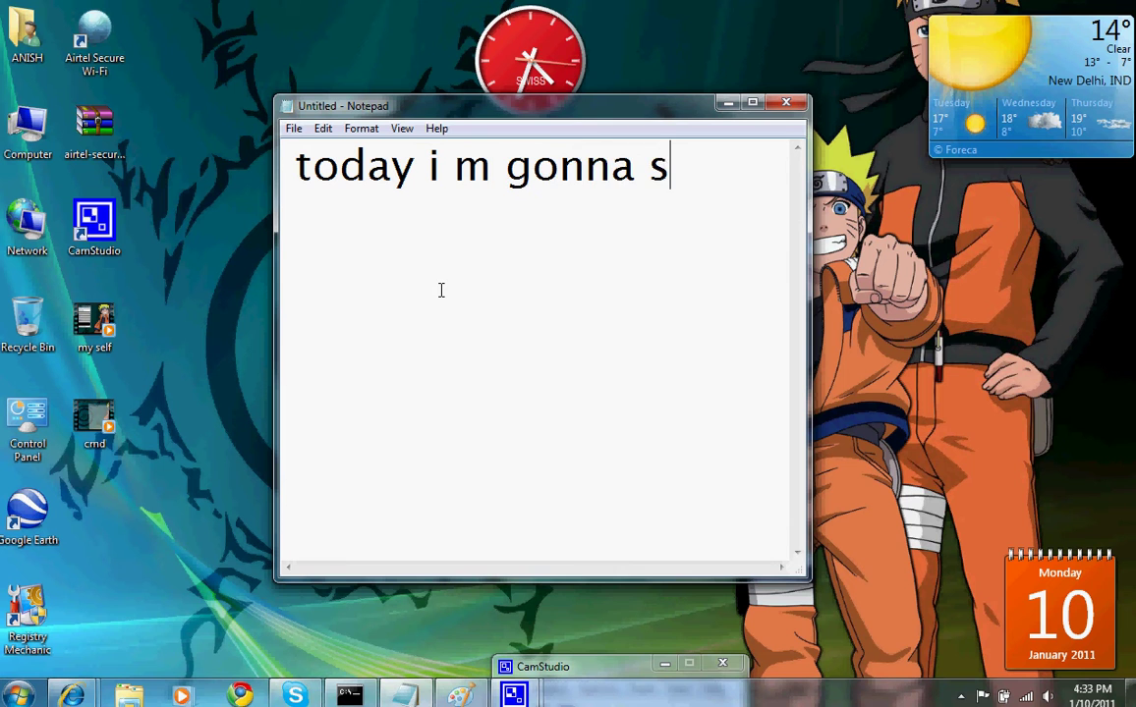
text(how u ho)
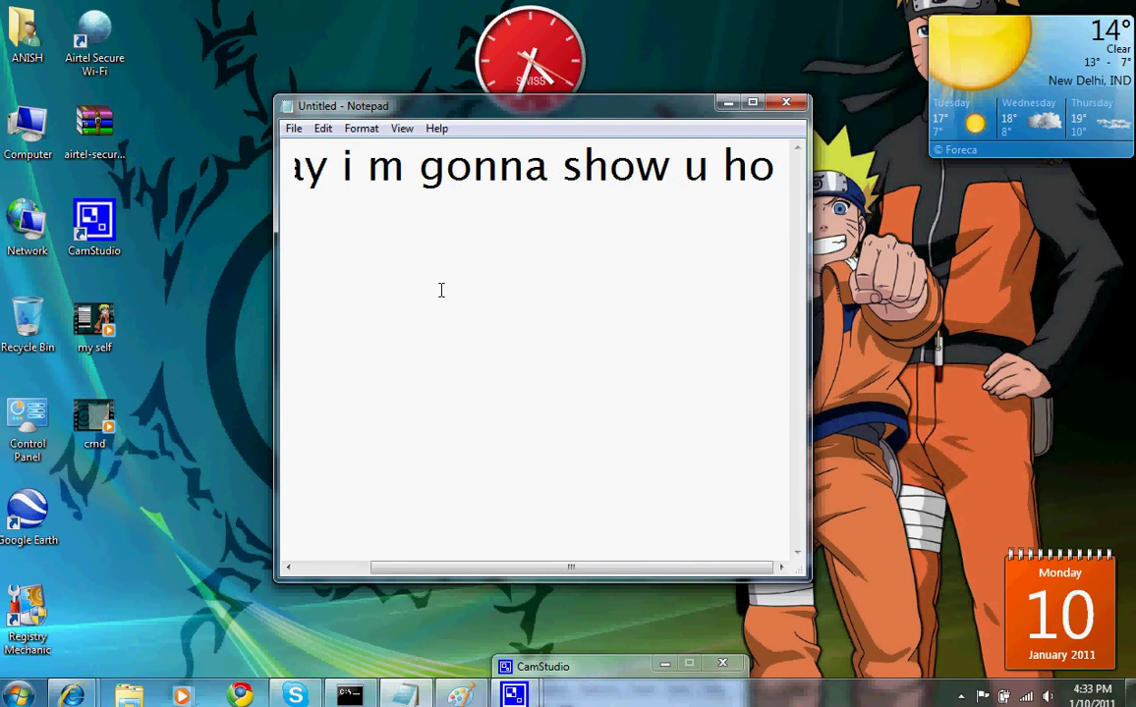
text(w to )
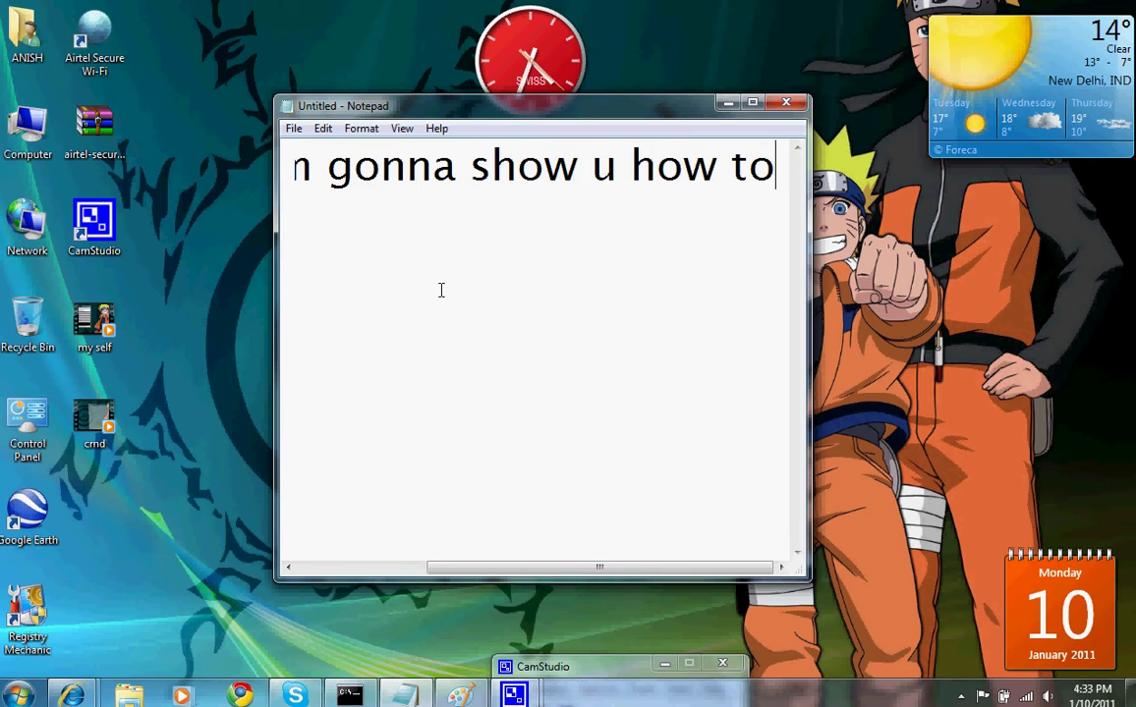
text(us)
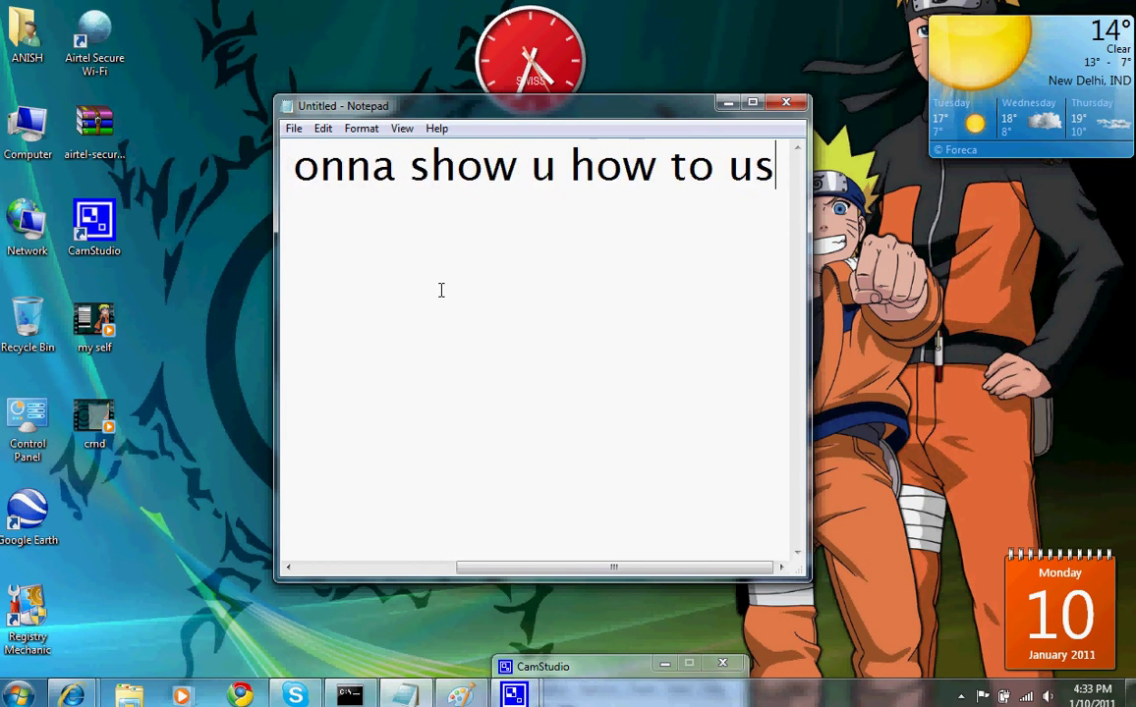
text(e paint)
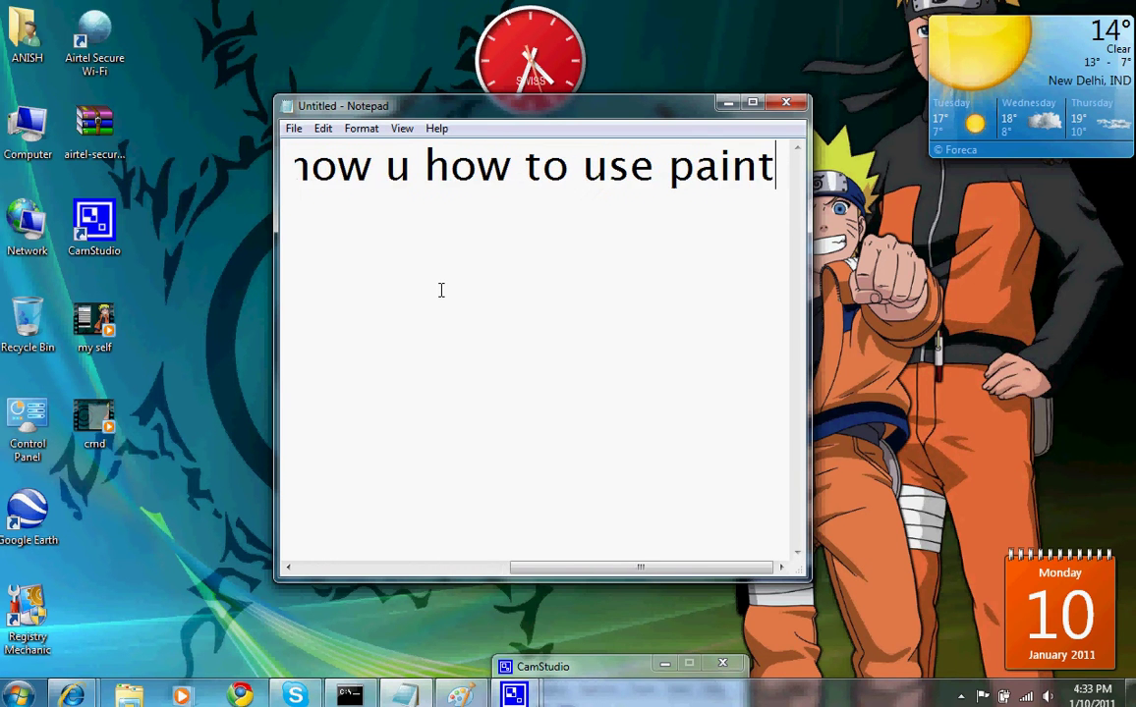
Replace the note's text with "on windown 7".
key(BackSpace)
key(BackSpace)
key(BackSpace)
key(BackSpace)
key(BackSpace)
key(BackSpace)
key(BackSpace)
key(BackSpace)
key(BackSpace)
key(BackSpace)
key(BackSpace)
key(BackSpace)
key(BackSpace)
key(BackSpace)
key(BackSpace)
key(BackSpace)
key(BackSpace)
key(BackSpace)
key(BackSpace)
key(BackSpace)
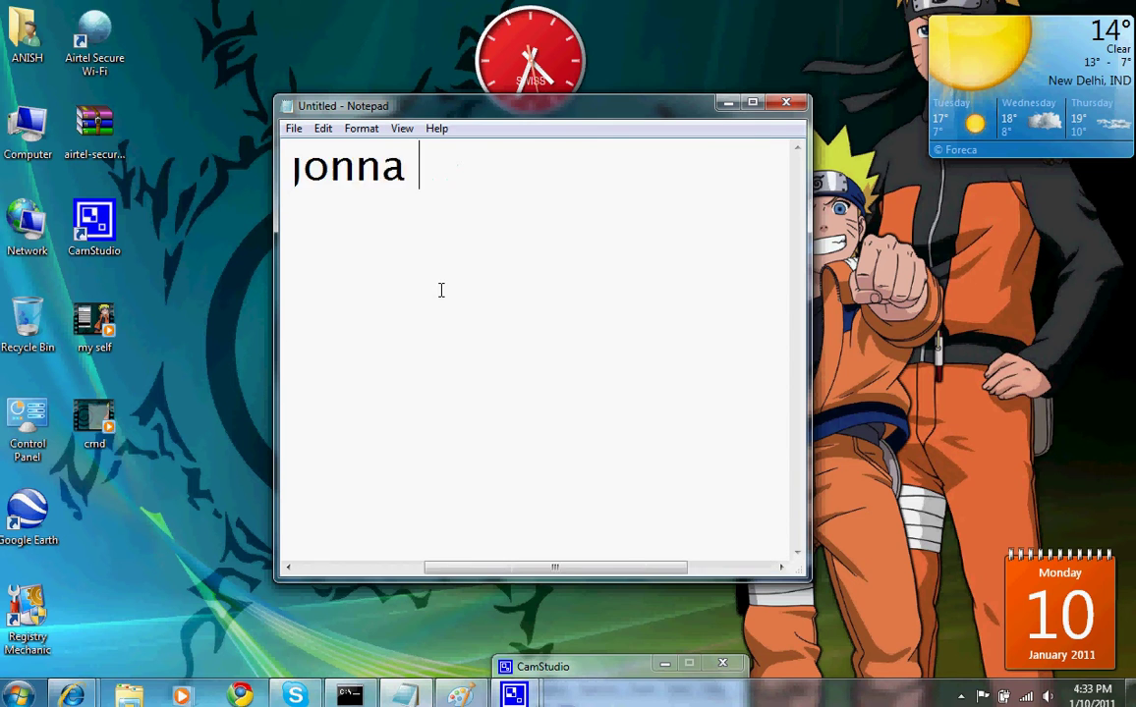
key(BackSpace)
key(BackSpace)
text(on)
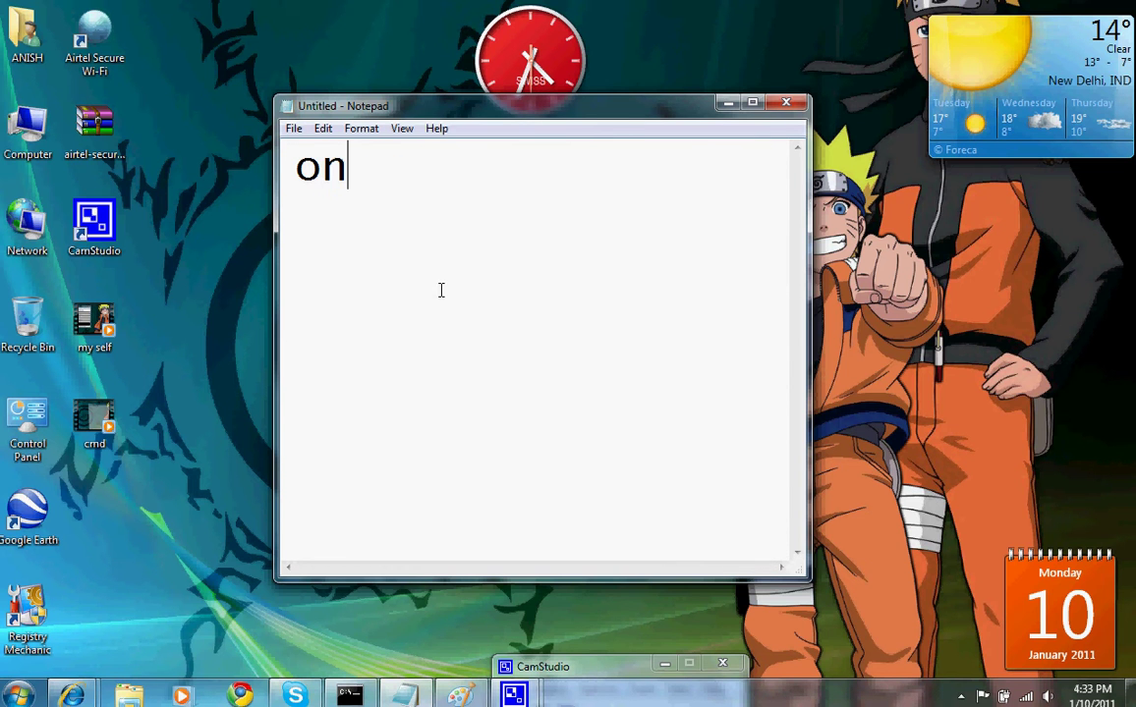
text( window)
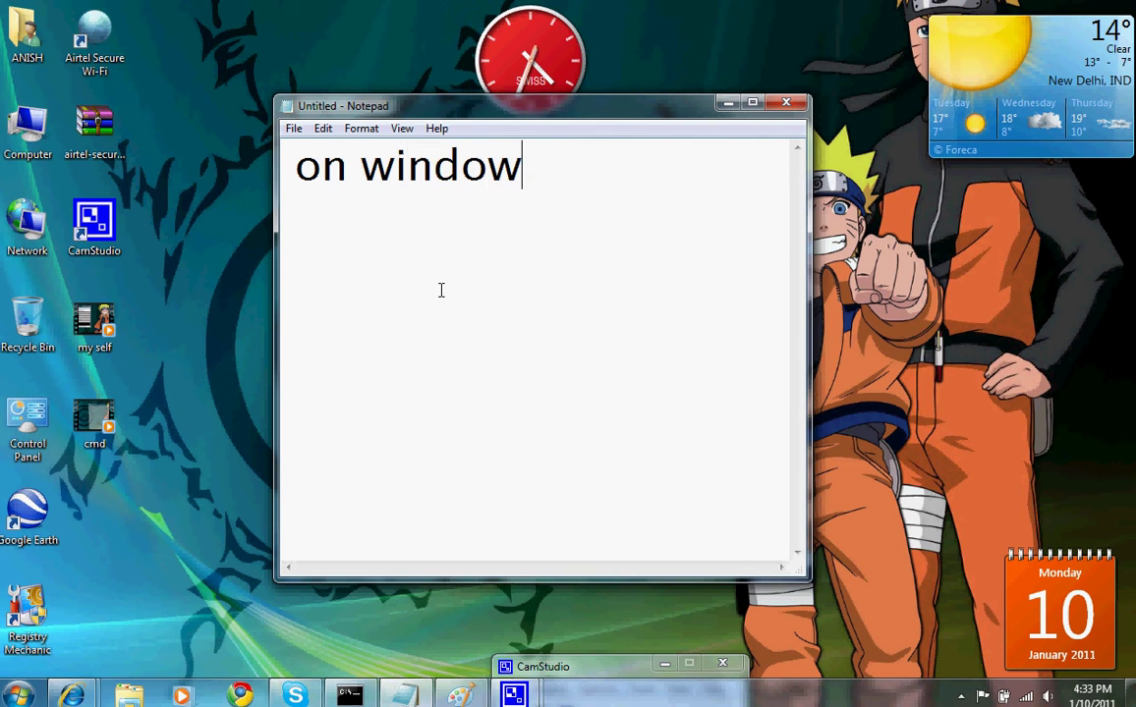
text(n 7)
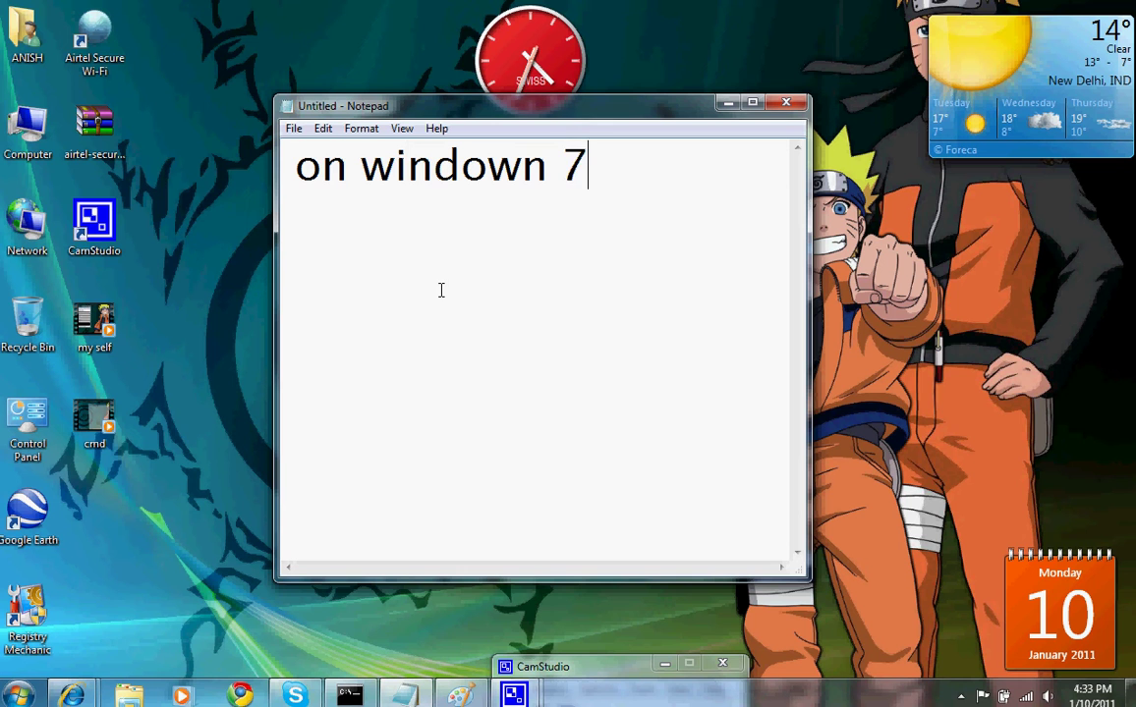
Clear the note's text and reposition the Notepad window at a larger size, nearer the desktop's upper-left corner.
key(BackSpace)
key(BackSpace)
key(BackSpace)
key(BackSpace)
key(BackSpace)
key(BackSpace)
key(BackSpace)
key(BackSpace)
key(BackSpace)
key(BackSpace)
key(BackSpace)
key(BackSpace)
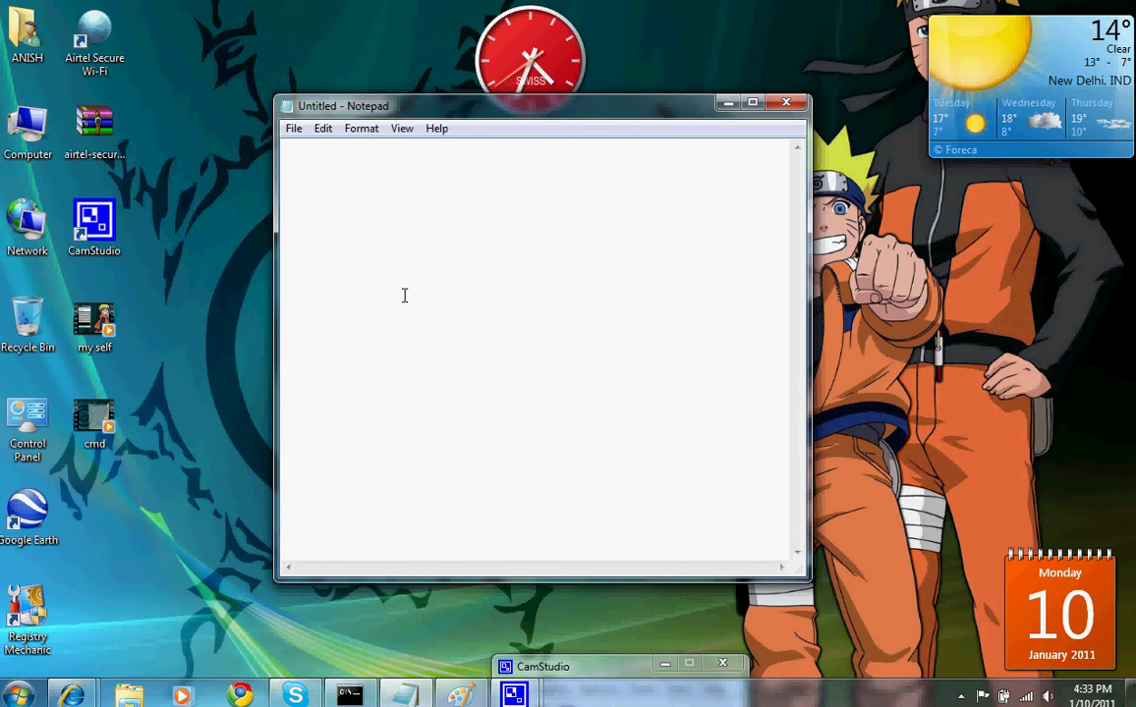
drag(520, 111, 370, 56)
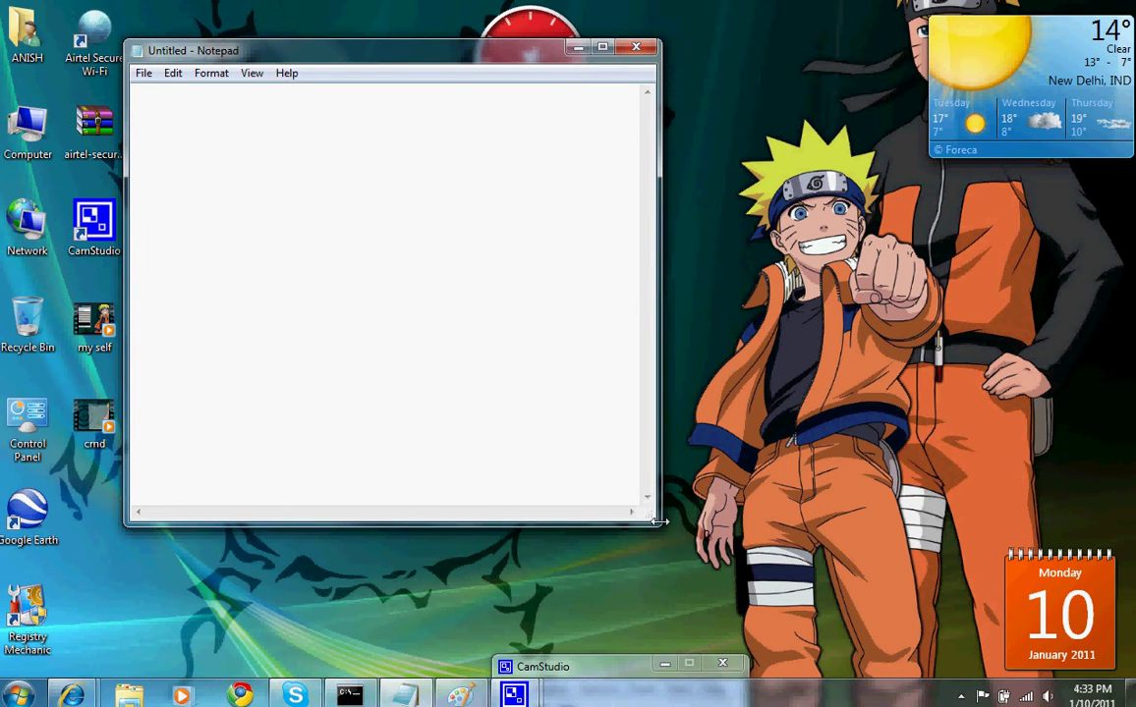
drag(659, 525, 783, 619)
Write "this paint application is new in windows newest OS..." in the note.
text(thi)
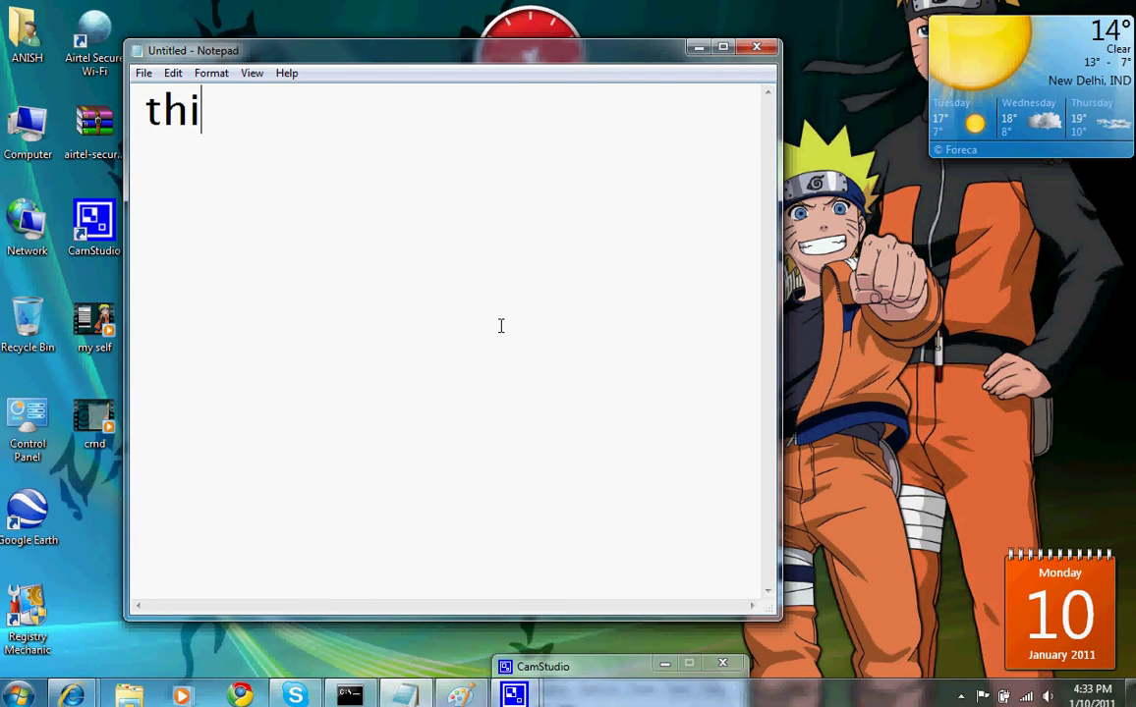
text(s paint)
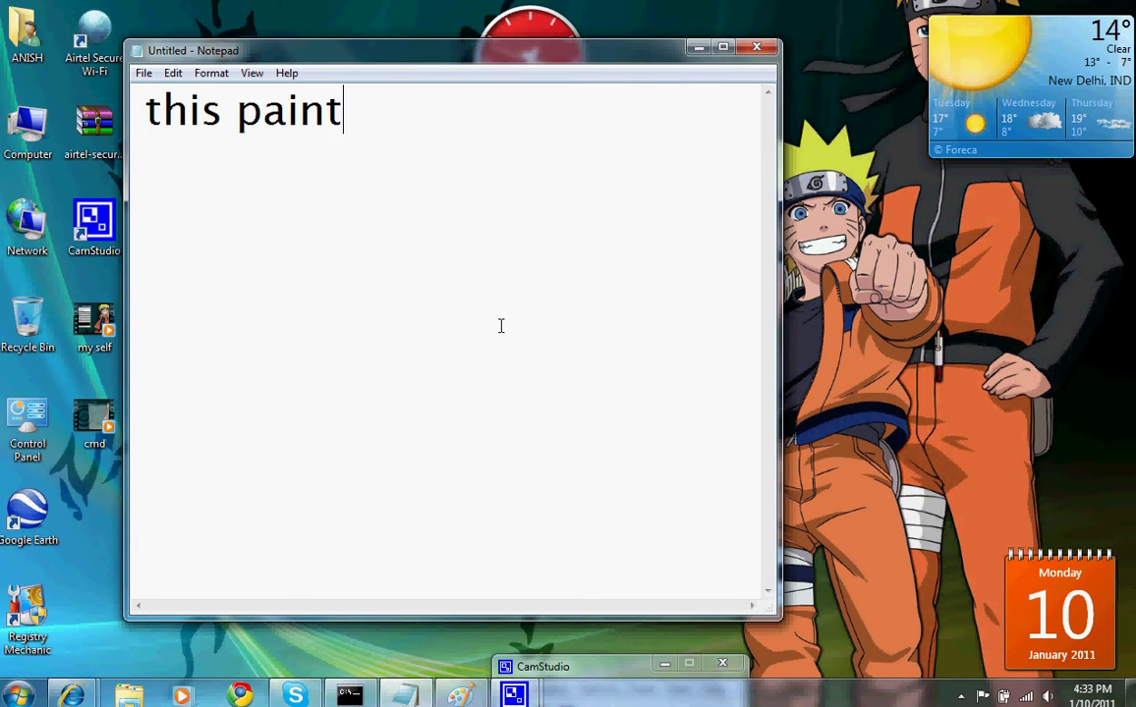
text( appli)
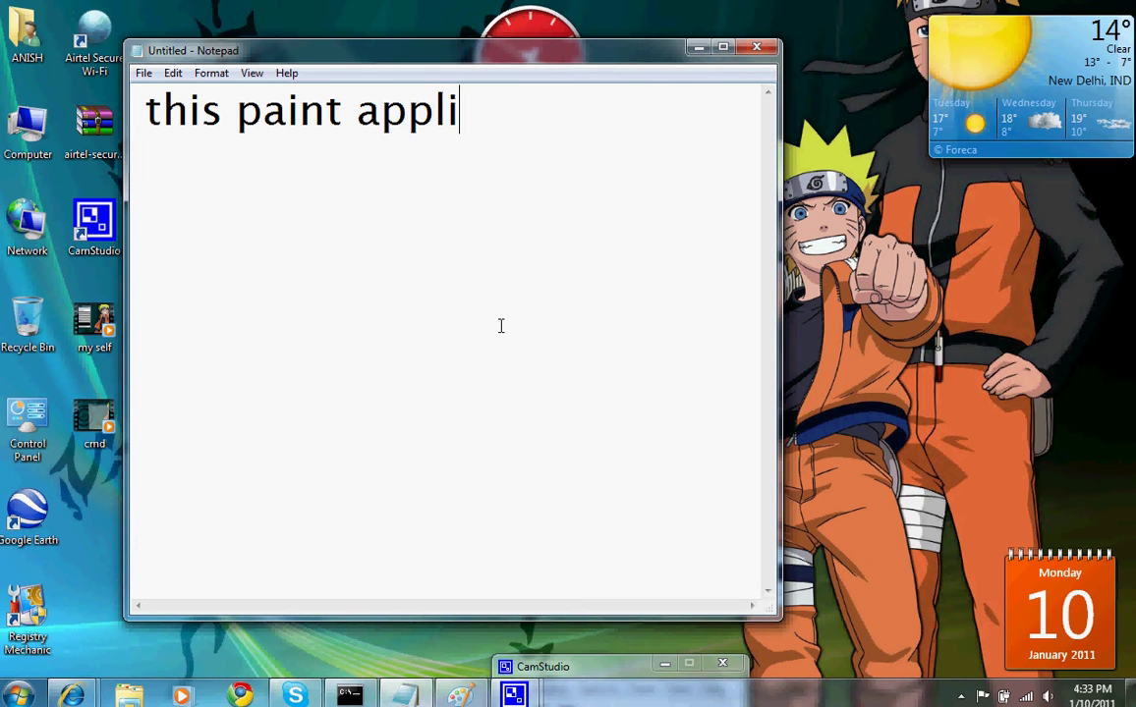
text(cation i)
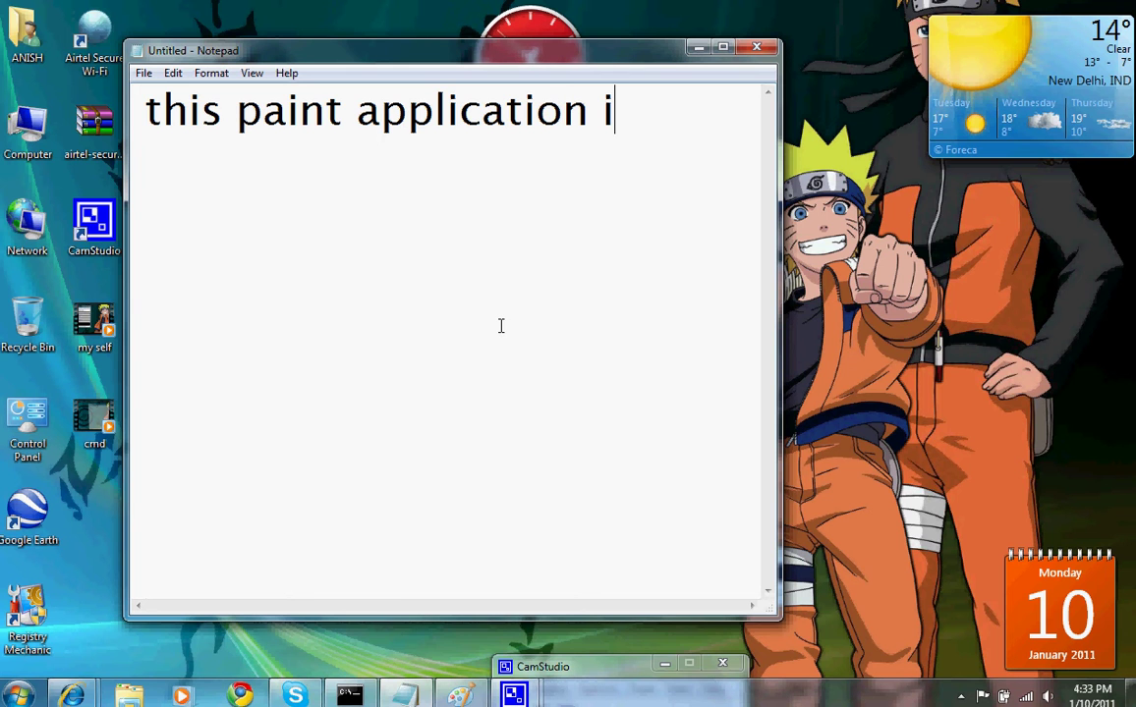
text(s new)
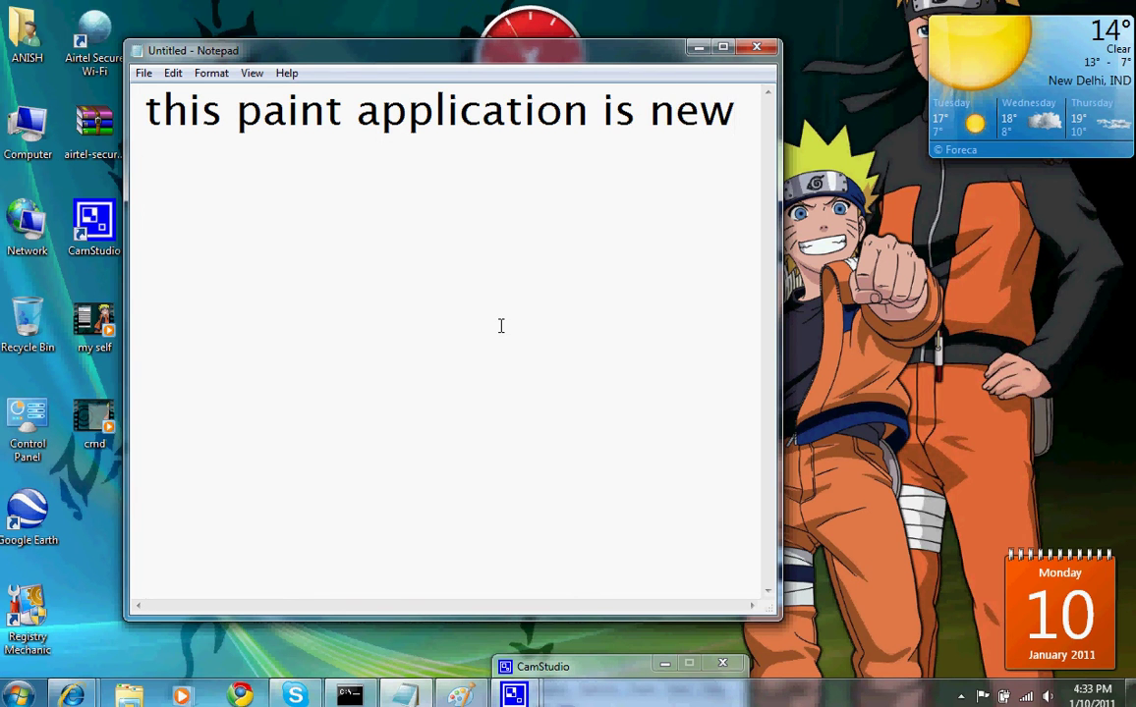
text( in windows)
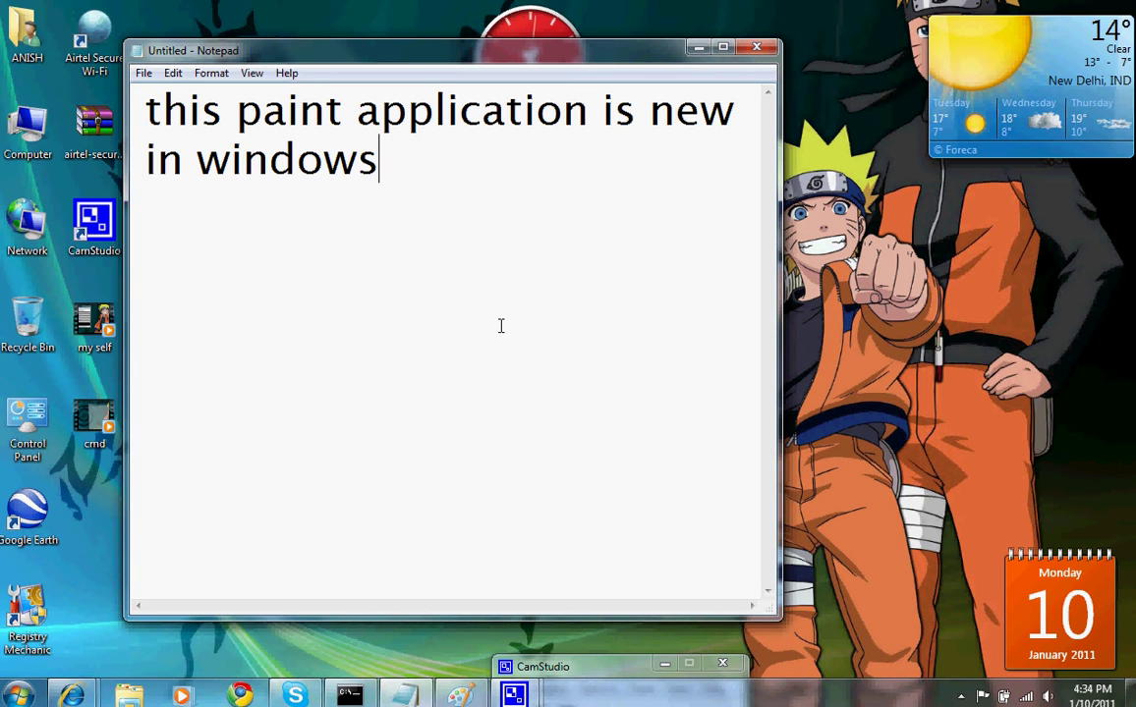
text( newe)
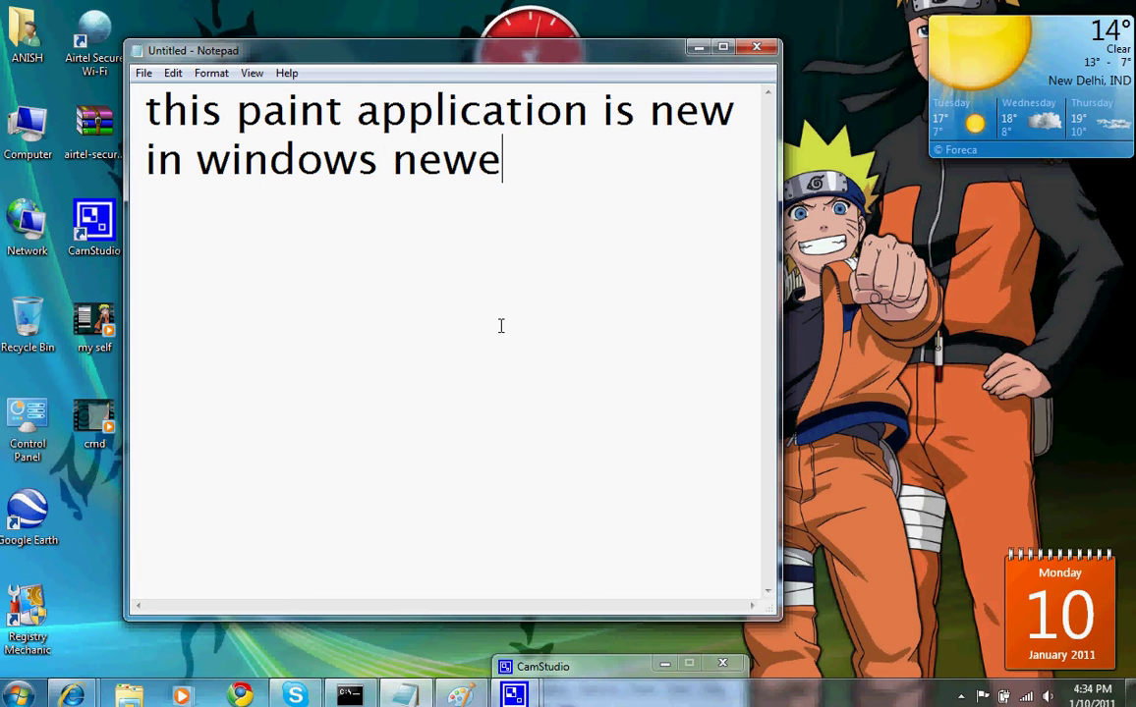
text(st O)
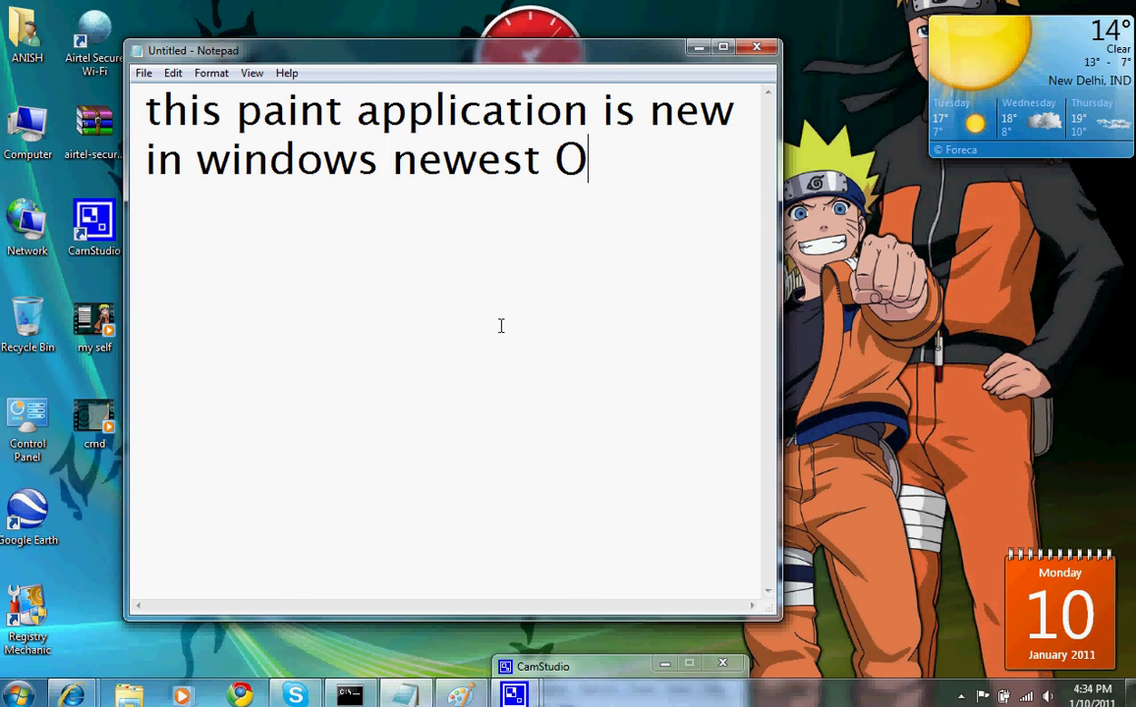
text(SW)
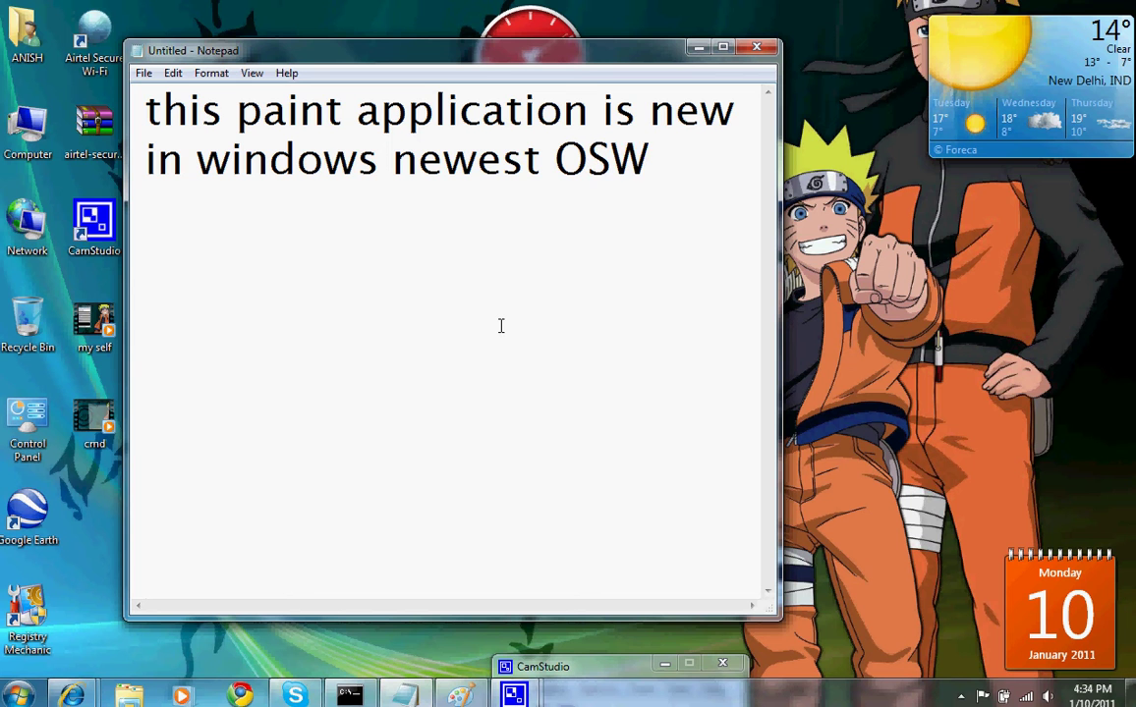
key(BackSpace)
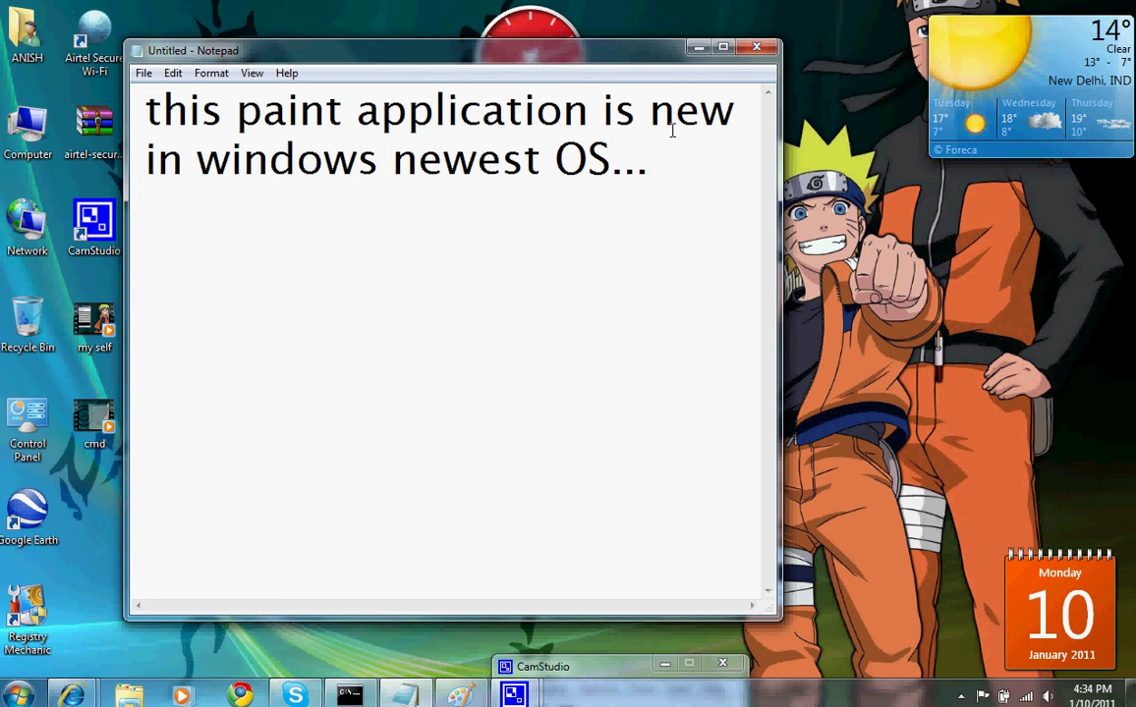
Minimize the Notepad window and switch to Paint with its blank canvas.
click(696, 48)
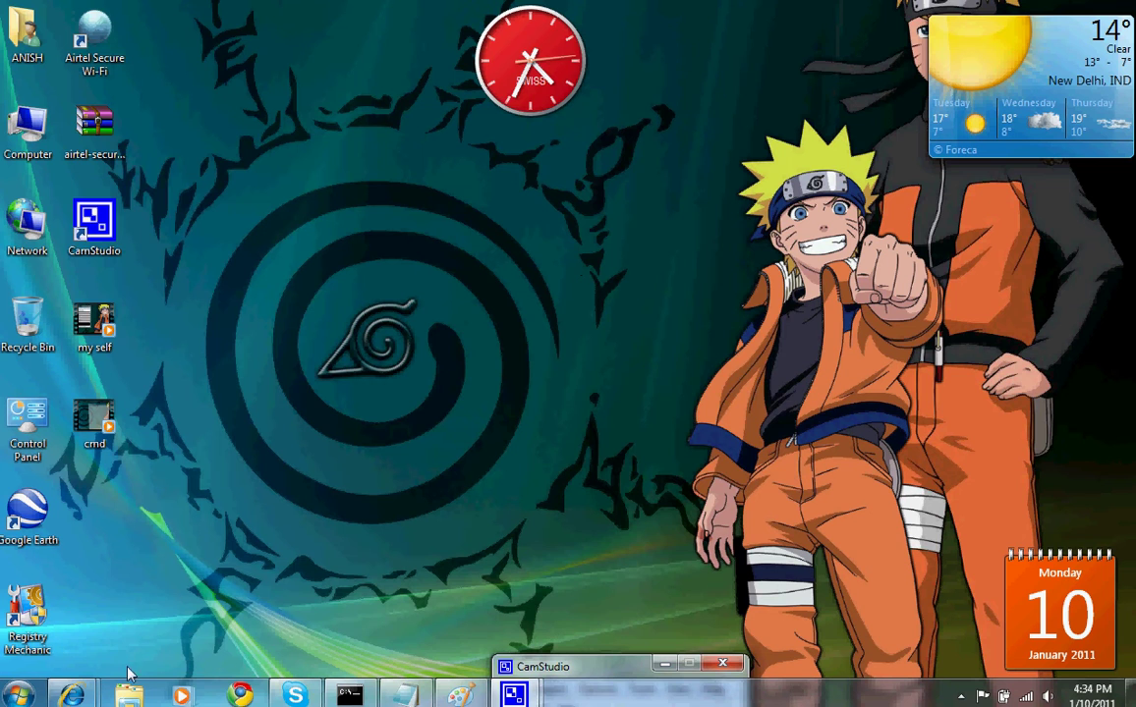
click(460, 696)
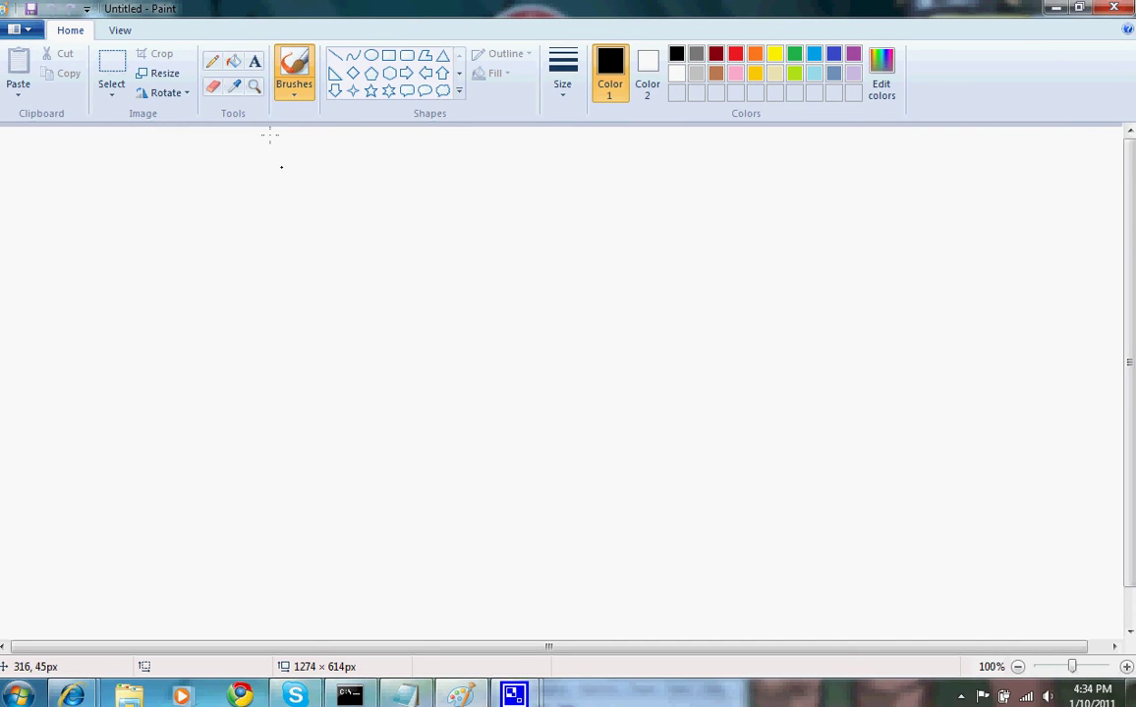
Return to Notepad and replace the note's text with "there are many kinds of brushes.....".
click(404, 695)
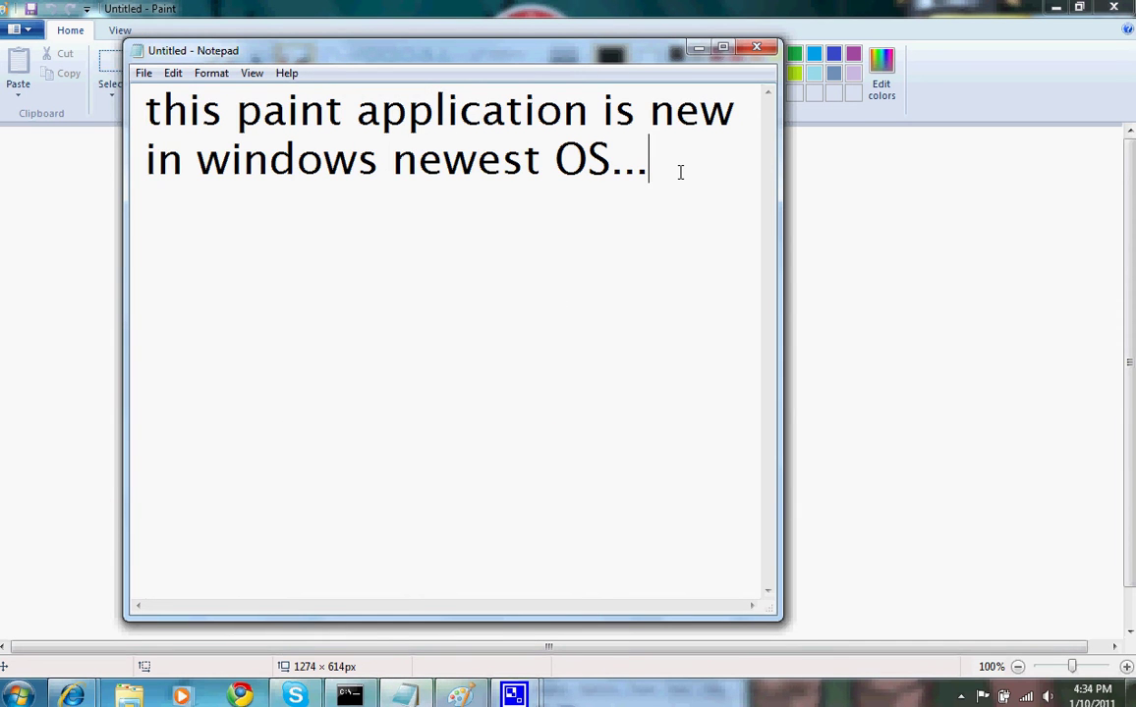
key(BackSpace)
key(BackSpace)
key(BackSpace)
key(BackSpace)
key(BackSpace)
key(BackSpace)
key(BackSpace)
key(BackSpace)
key(BackSpace)
key(BackSpace)
key(BackSpace)
key(BackSpace)
key(BackSpace)
key(BackSpace)
key(BackSpace)
key(BackSpace)
key(BackSpace)
key(BackSpace)
key(BackSpace)
key(BackSpace)
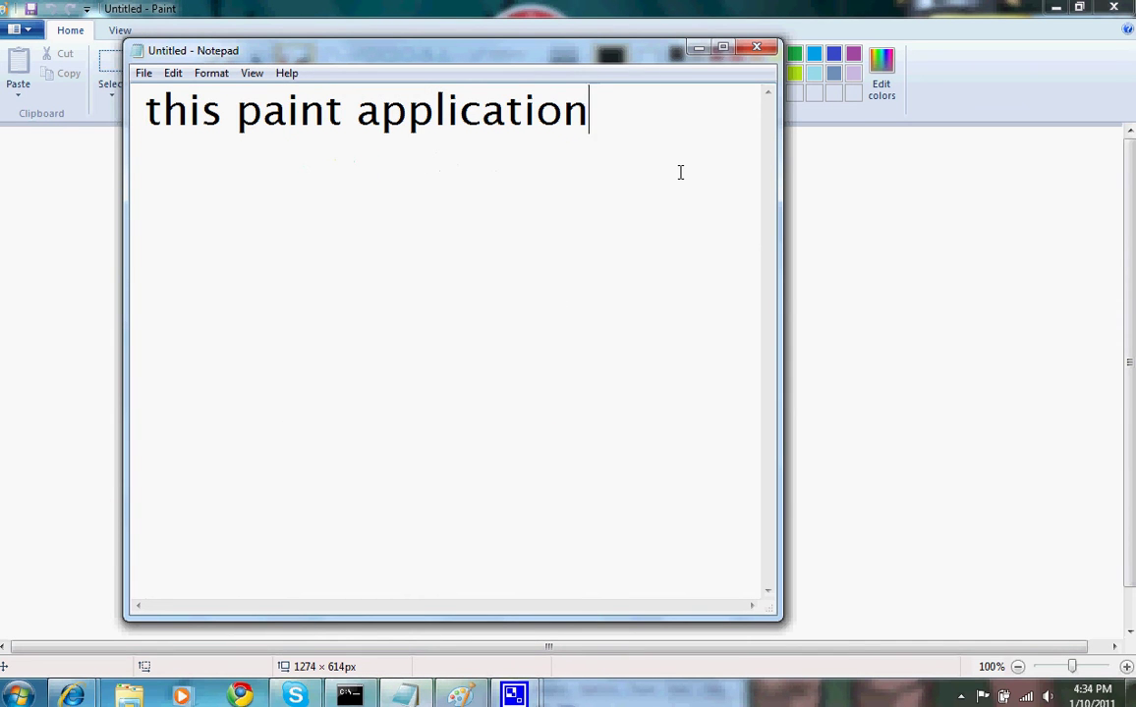
text(th)
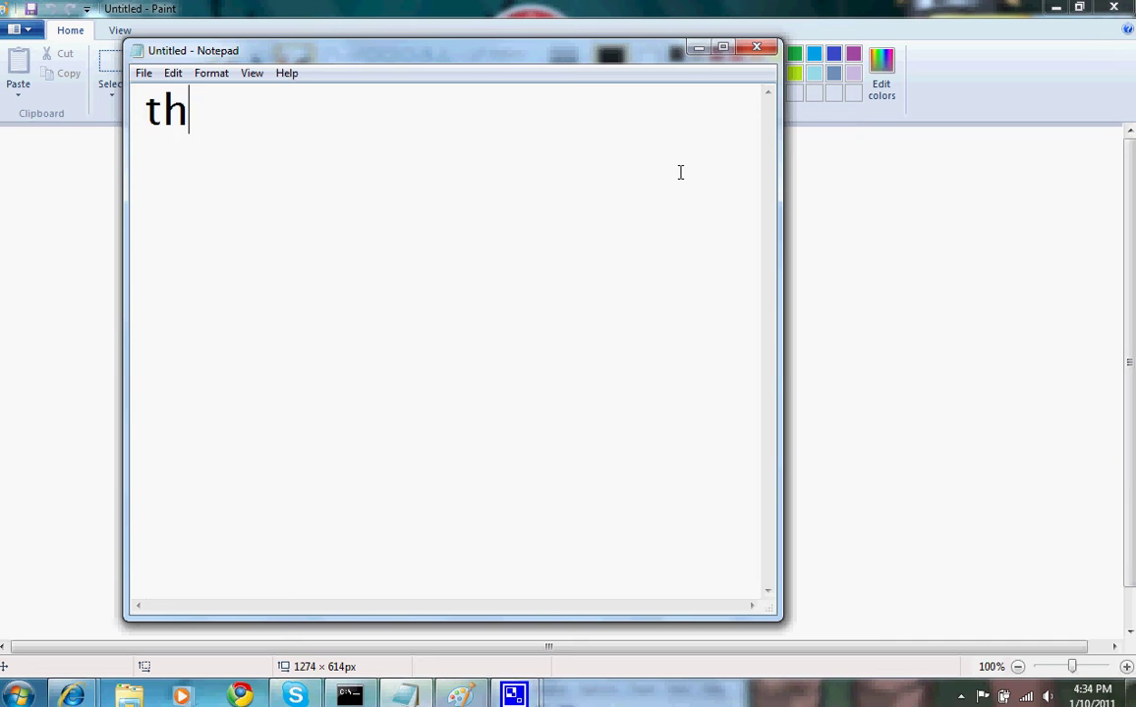
text(ere are )
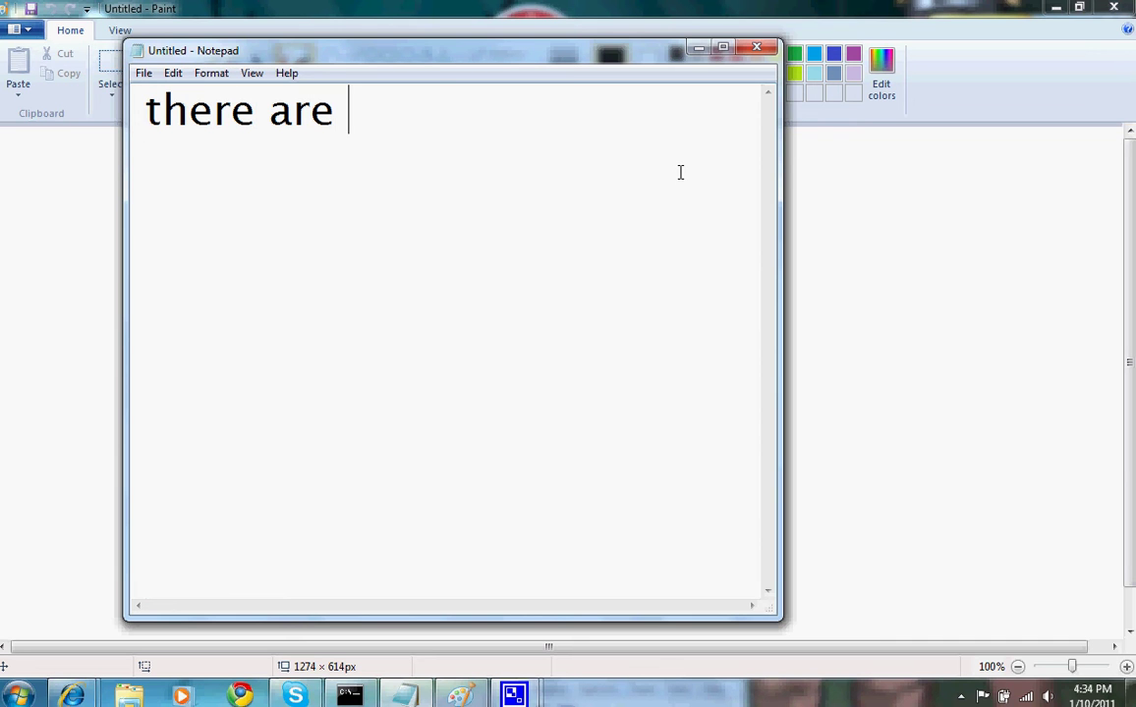
text(many kinda)
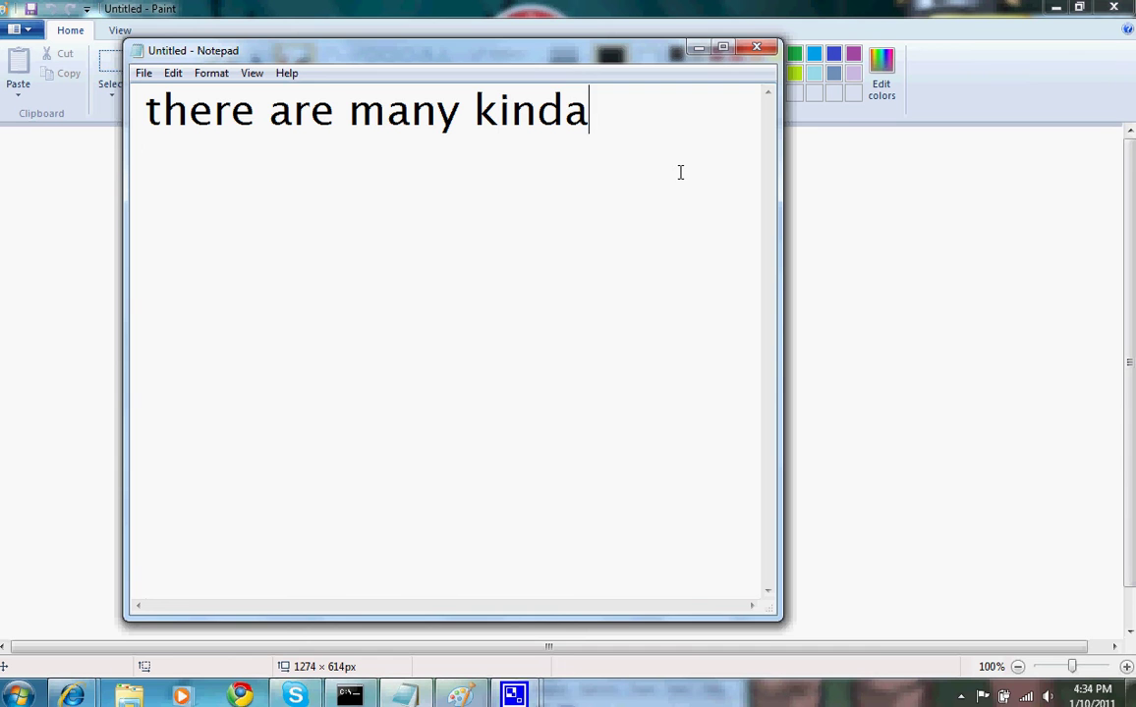
key(BackSpace)
text(s of )
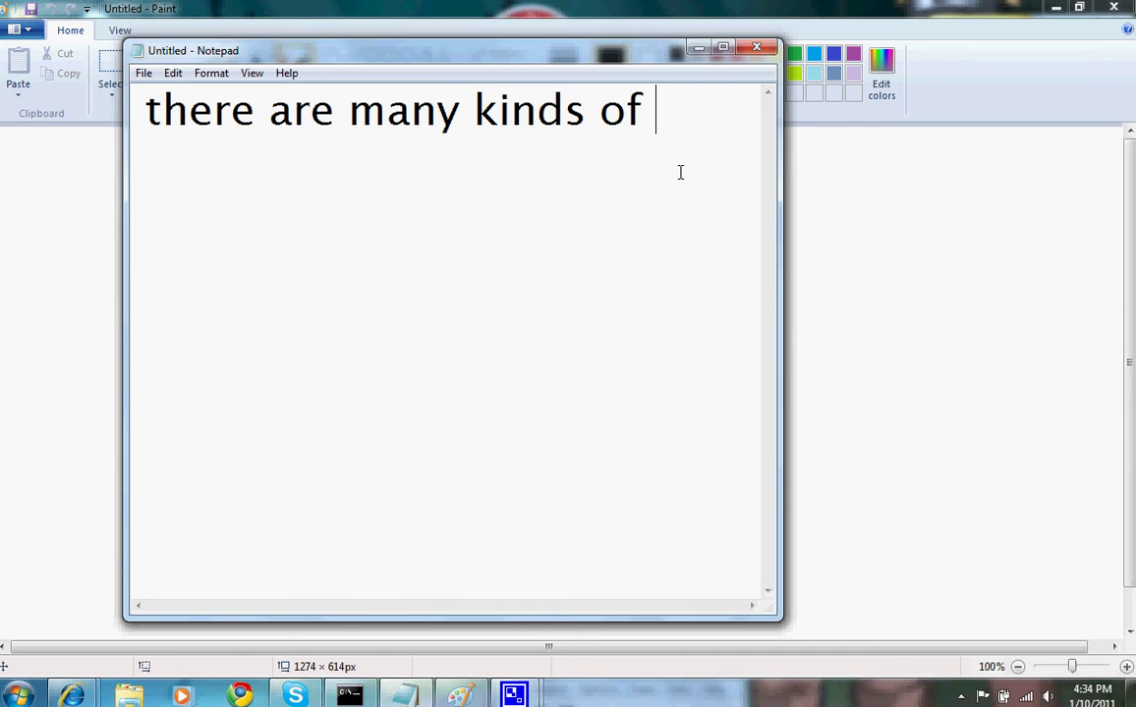
text(brus)
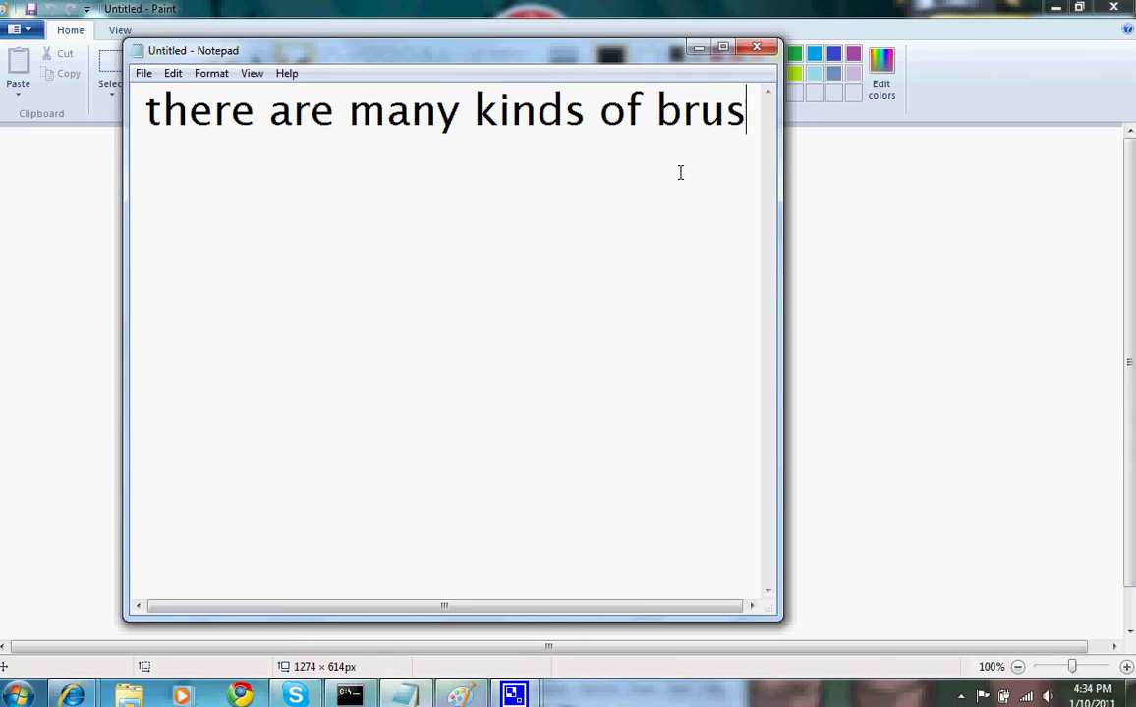
text(hes.....)
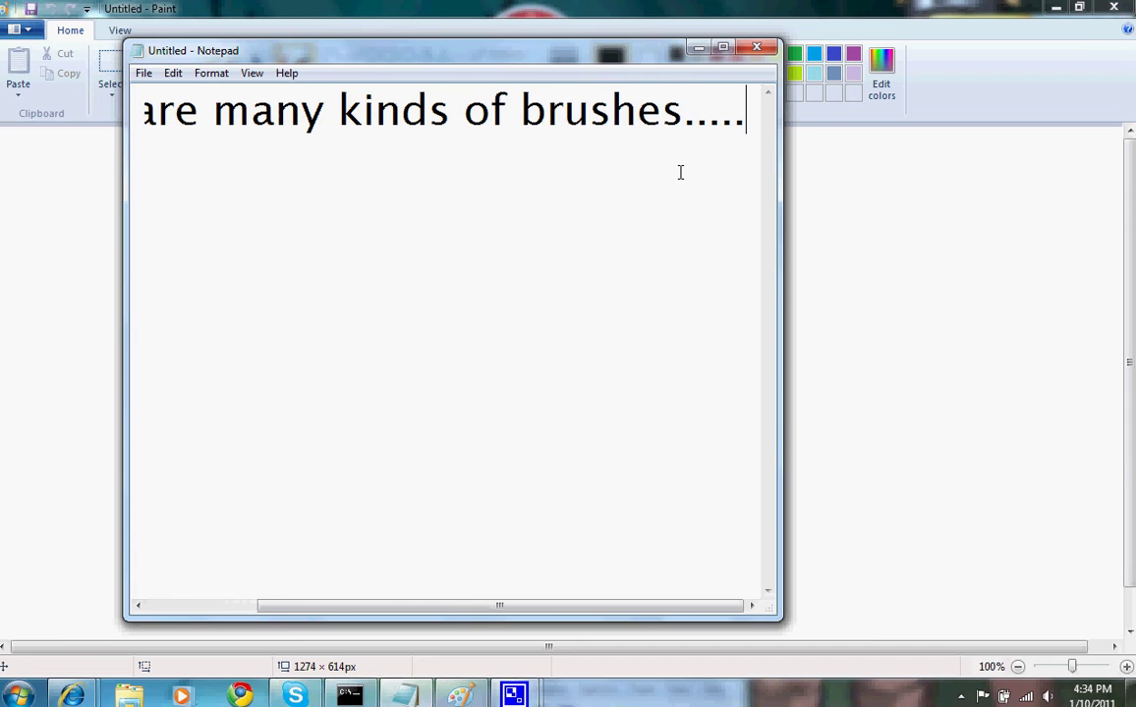
Replace the note's text with "they are realastic......".
key(BackSpace)
key(BackSpace)
key(BackSpace)
key(BackSpace)
key(BackSpace)
key(BackSpace)
key(BackSpace)
key(BackSpace)
key(BackSpace)
key(BackSpace)
key(BackSpace)
key(BackSpace)
key(BackSpace)
key(BackSpace)
key(BackSpace)
key(BackSpace)
key(BackSpace)
key(BackSpace)
key(BackSpace)
key(BackSpace)
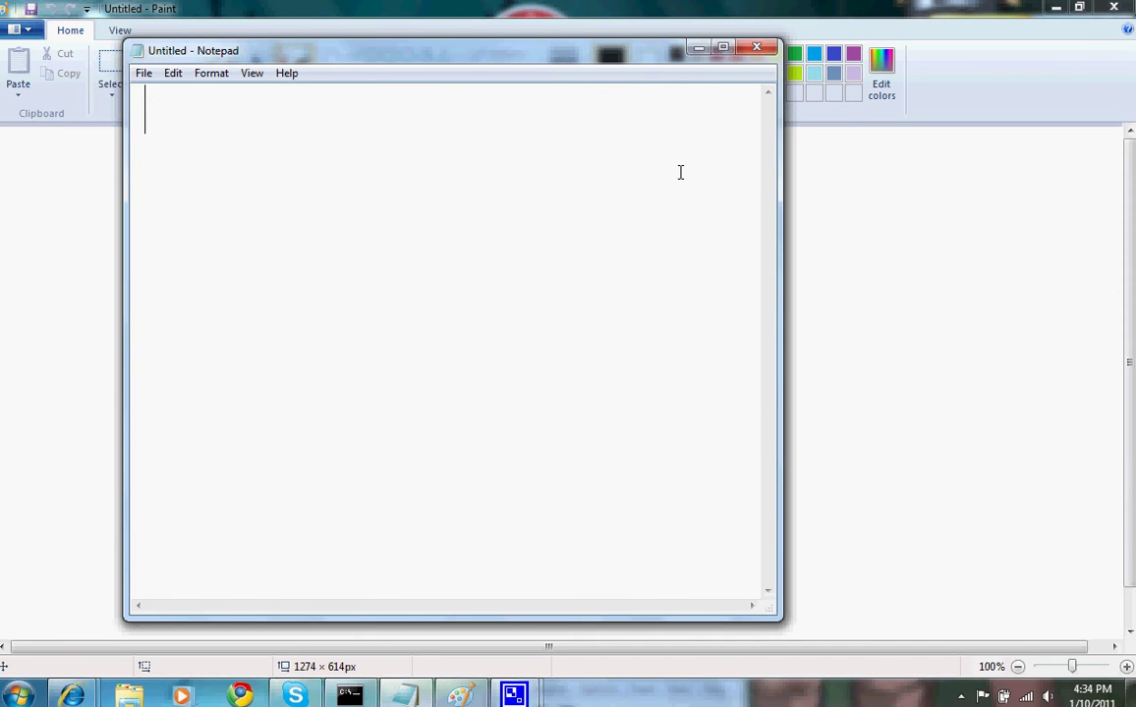
text(they)
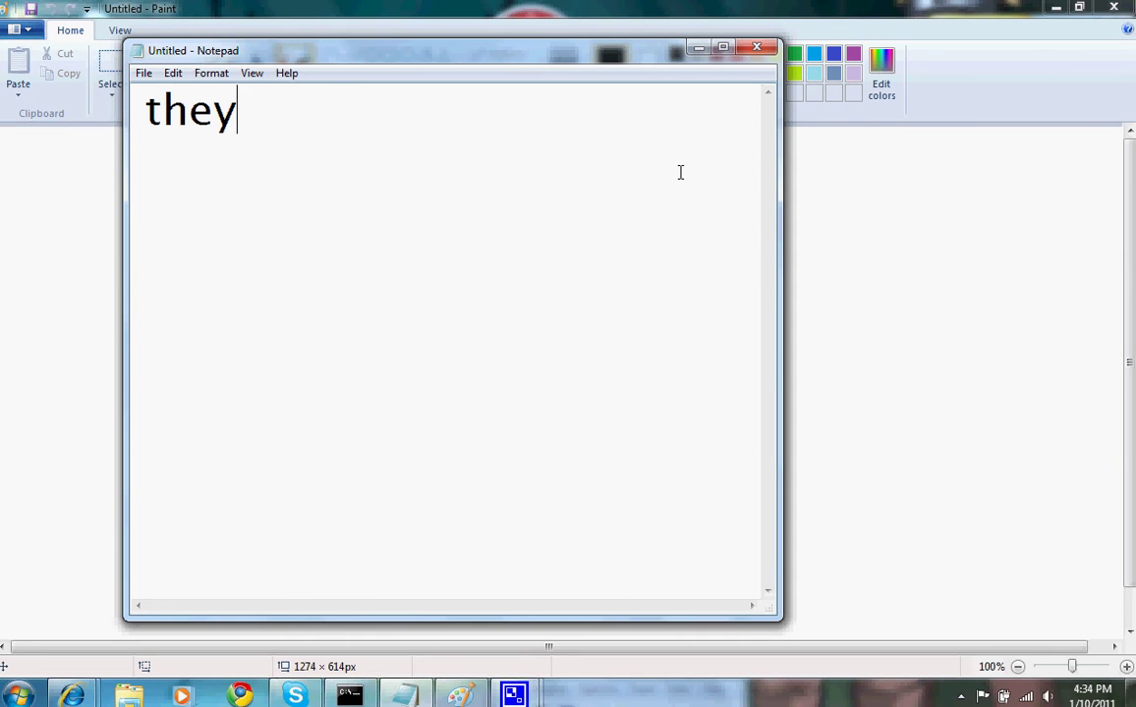
text( are reala)
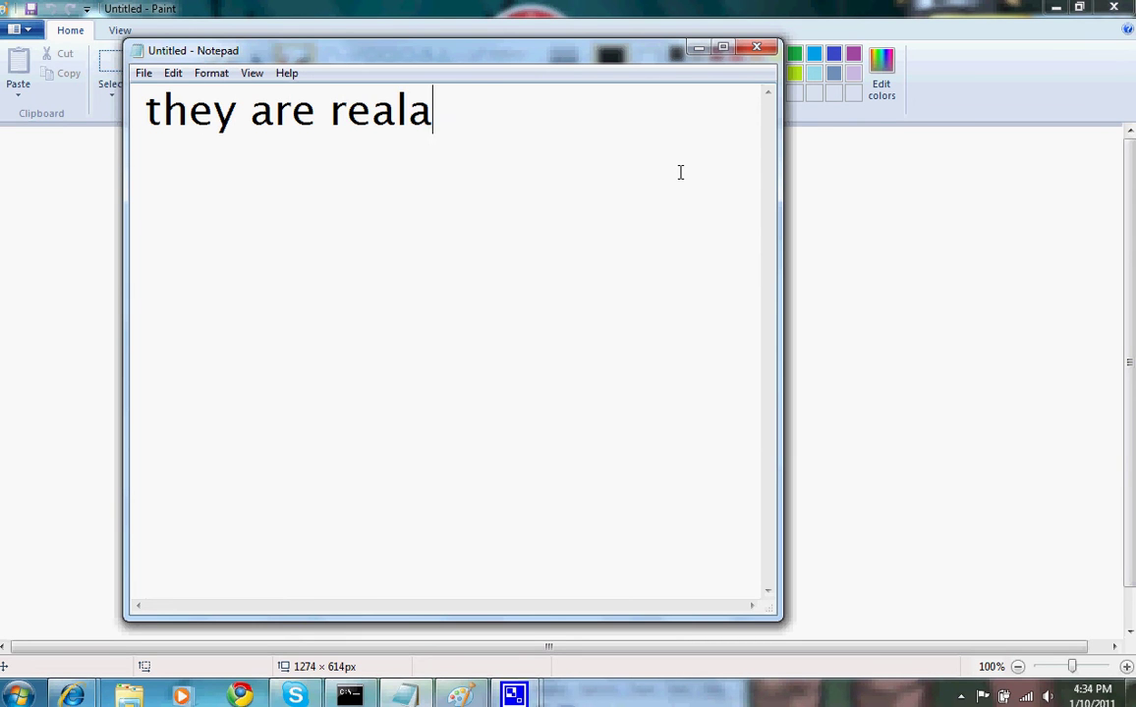
text(stic......)
Replace the note's text with "jst relax and enjoy the vdo...".
key(BackSpace)
key(BackSpace)
key(BackSpace)
key(BackSpace)
key(BackSpace)
key(BackSpace)
key(BackSpace)
key(BackSpace)
key(BackSpace)
key(BackSpace)
key(BackSpace)
key(BackSpace)
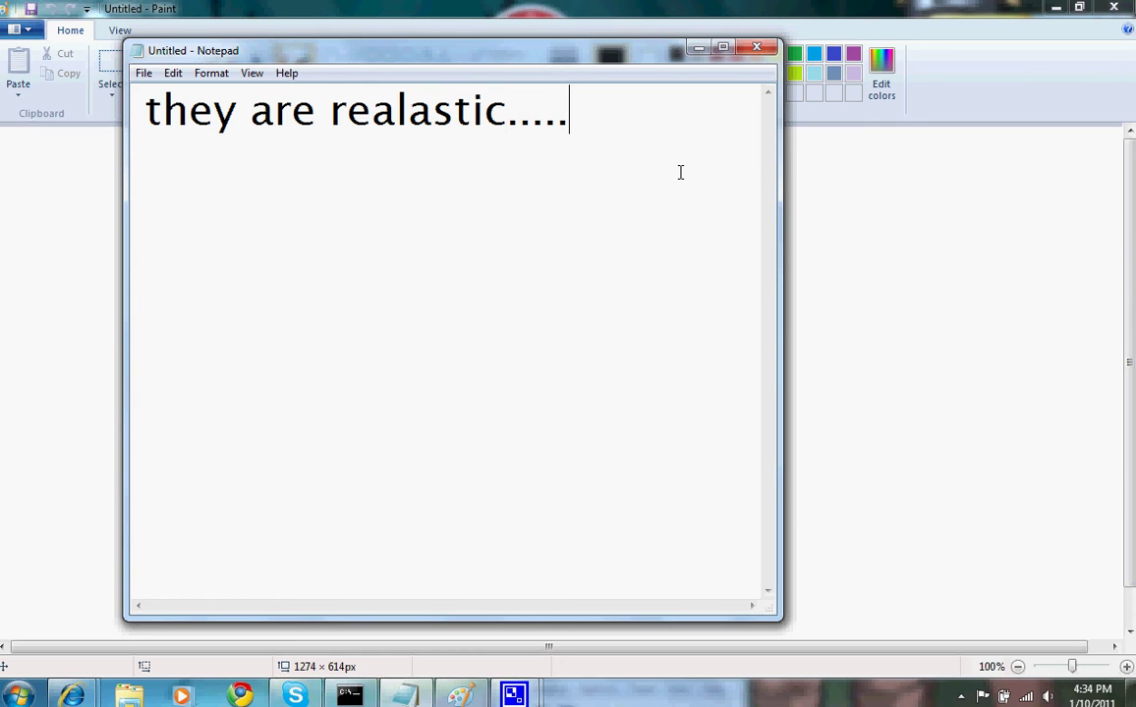
key(BackSpace)
key(BackSpace)
key(BackSpace)
key(BackSpace)
key(BackSpace)
key(BackSpace)
key(BackSpace)
key(BackSpace)
key(BackSpace)
key(BackSpace)
key(BackSpace)
key(BackSpace)
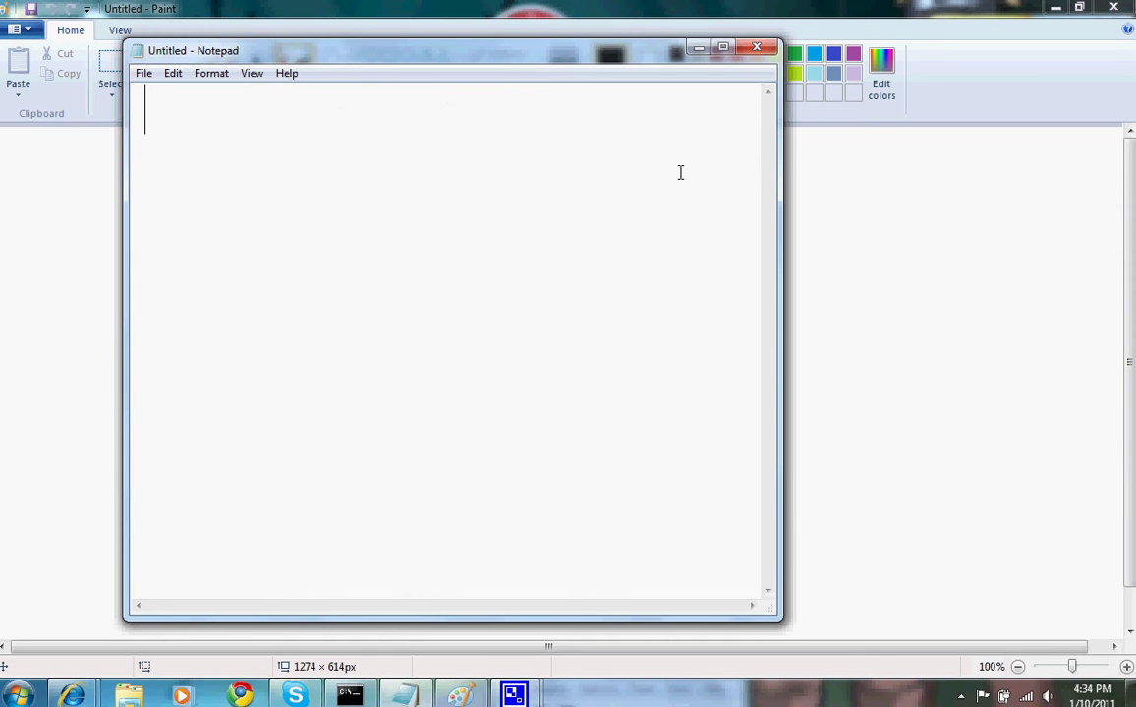
text(jst )
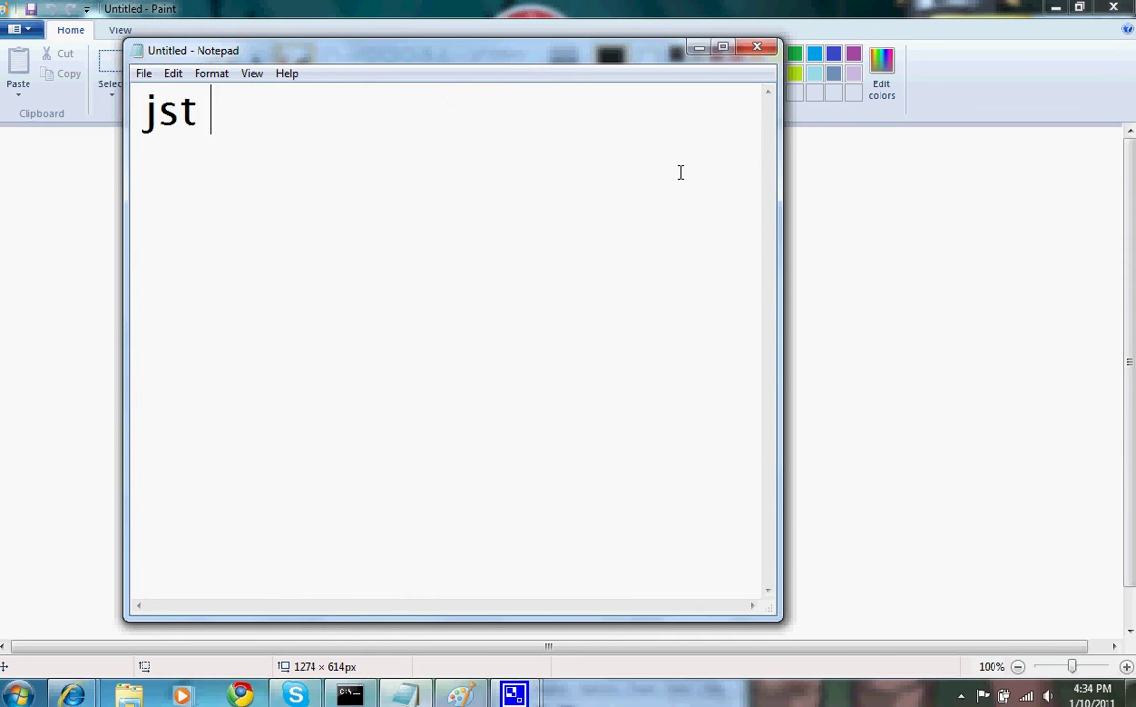
text(relax )
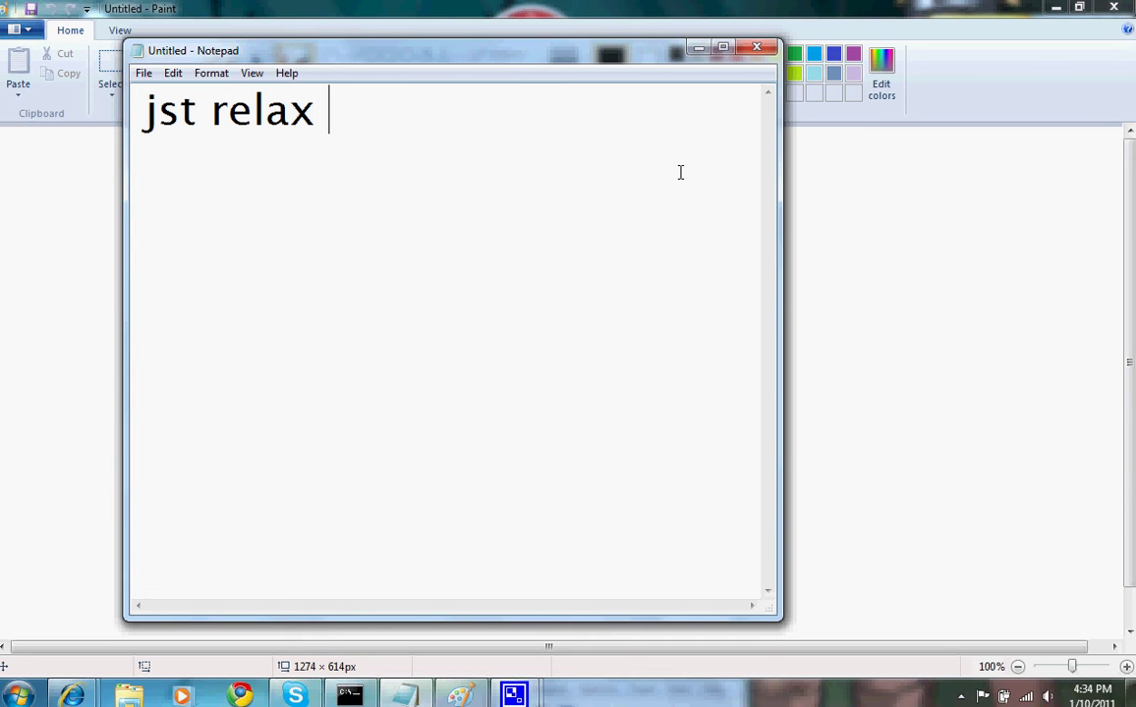
text(and enj)
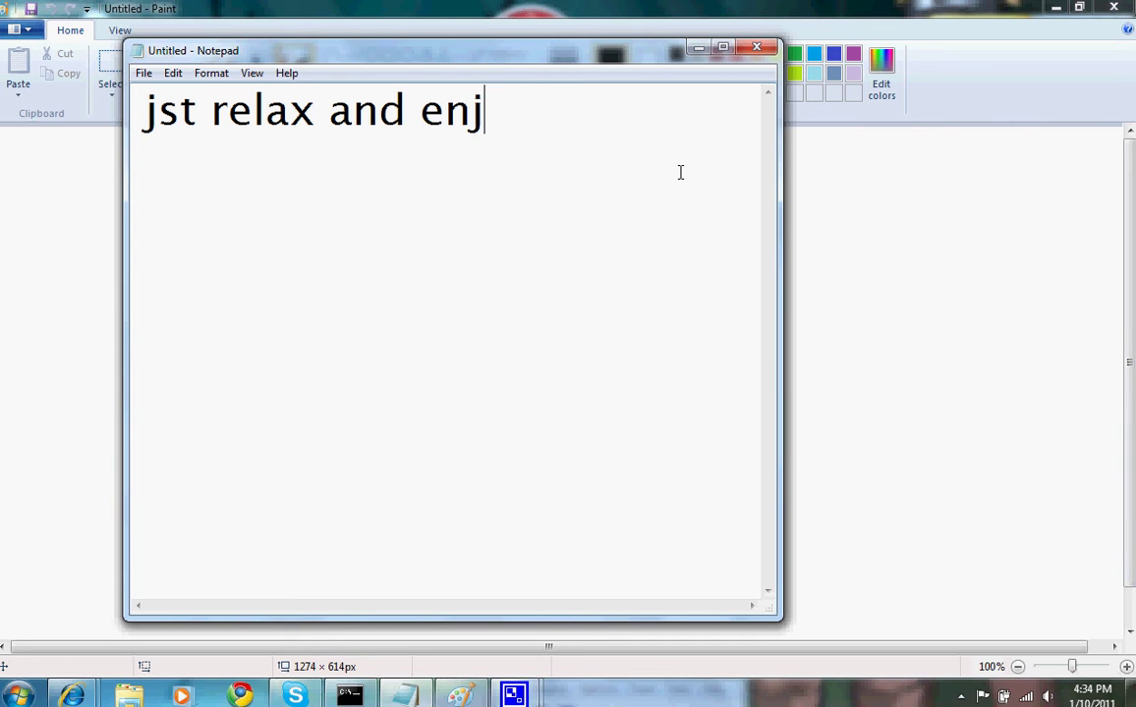
text(oy the )
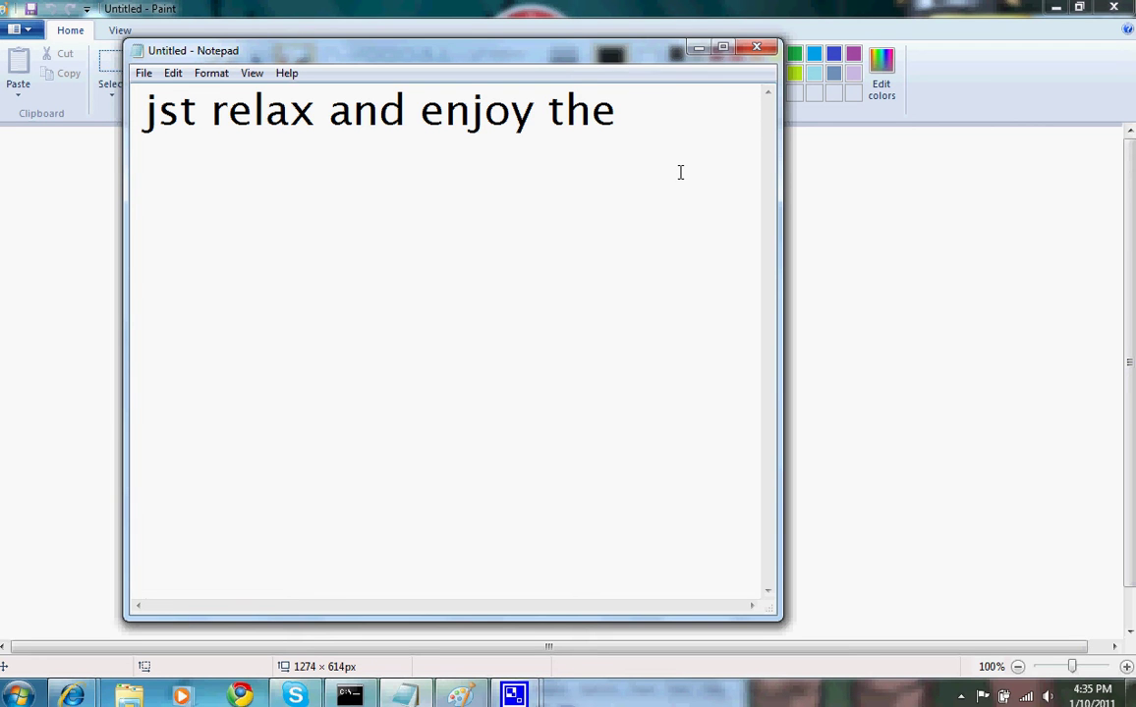
text(vdo...)
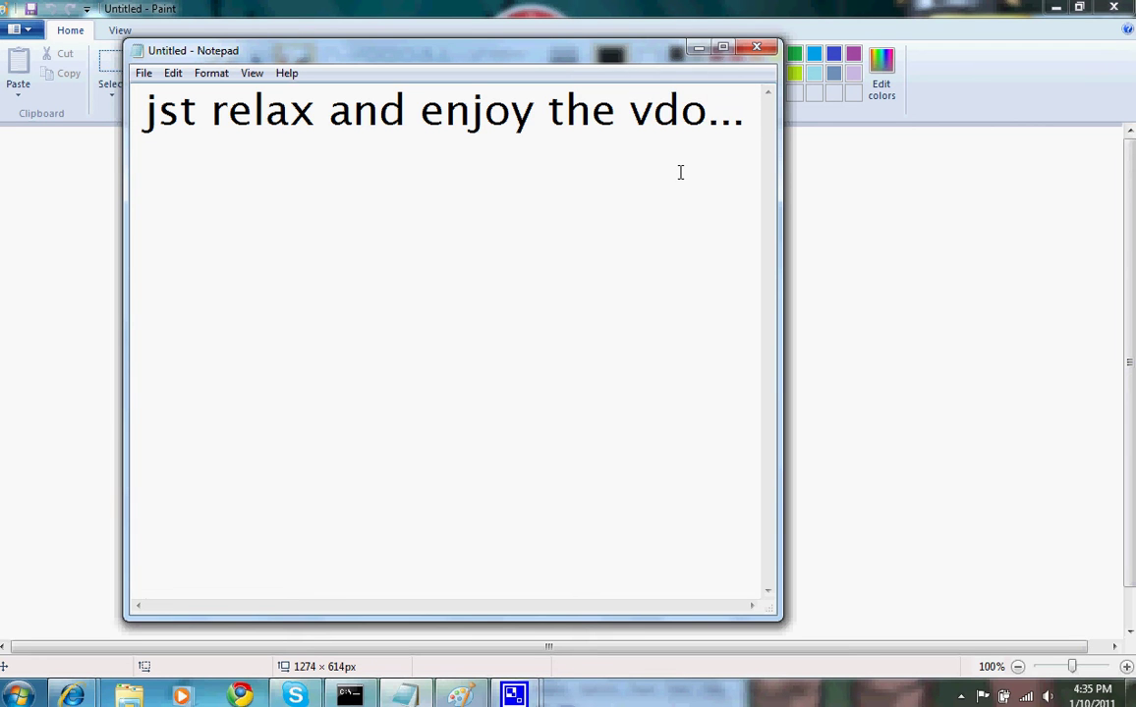
Clear the note's text and minimize Notepad to return to Paint's blank canvas.
key(BackSpace)
key(BackSpace)
key(BackSpace)
key(BackSpace)
key(BackSpace)
key(BackSpace)
key(BackSpace)
key(BackSpace)
key(BackSpace)
key(BackSpace)
key(BackSpace)
key(BackSpace)
key(BackSpace)
key(BackSpace)
key(BackSpace)
key(BackSpace)
key(BackSpace)
key(BackSpace)
key(BackSpace)
key(BackSpace)
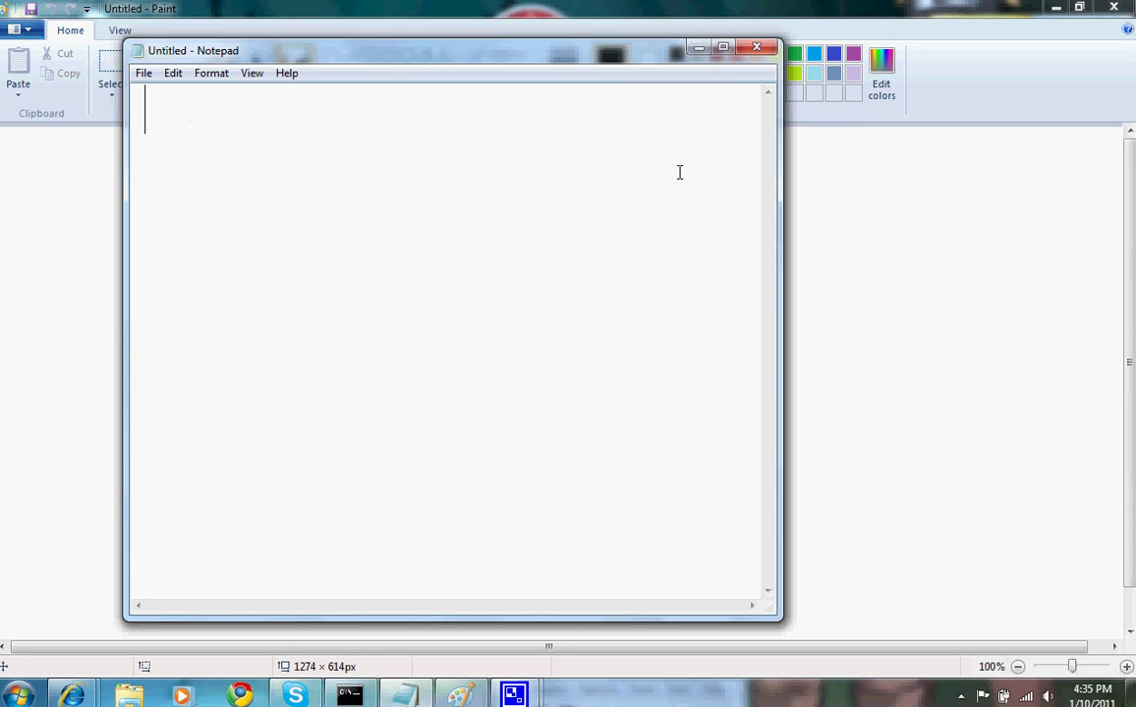
click(697, 47)
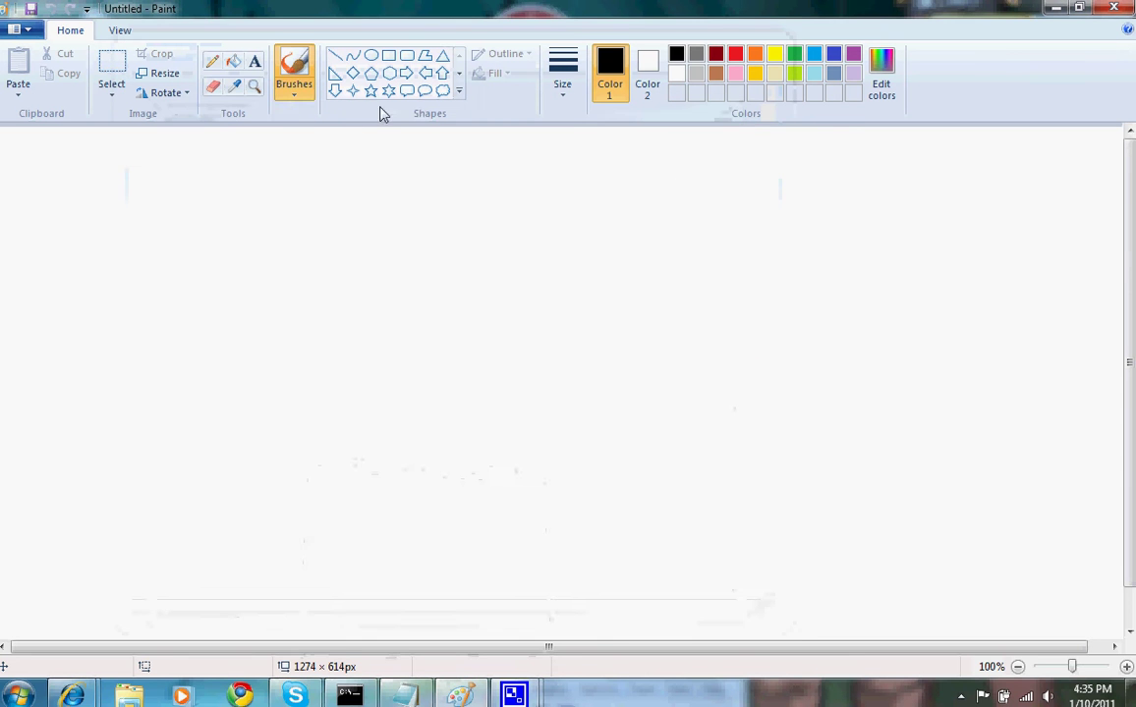
Draw a black looping stroke mid-canvas with the Crayon brush, after accepting a custom colour with hue 49 and saturation 184.
click(297, 96)
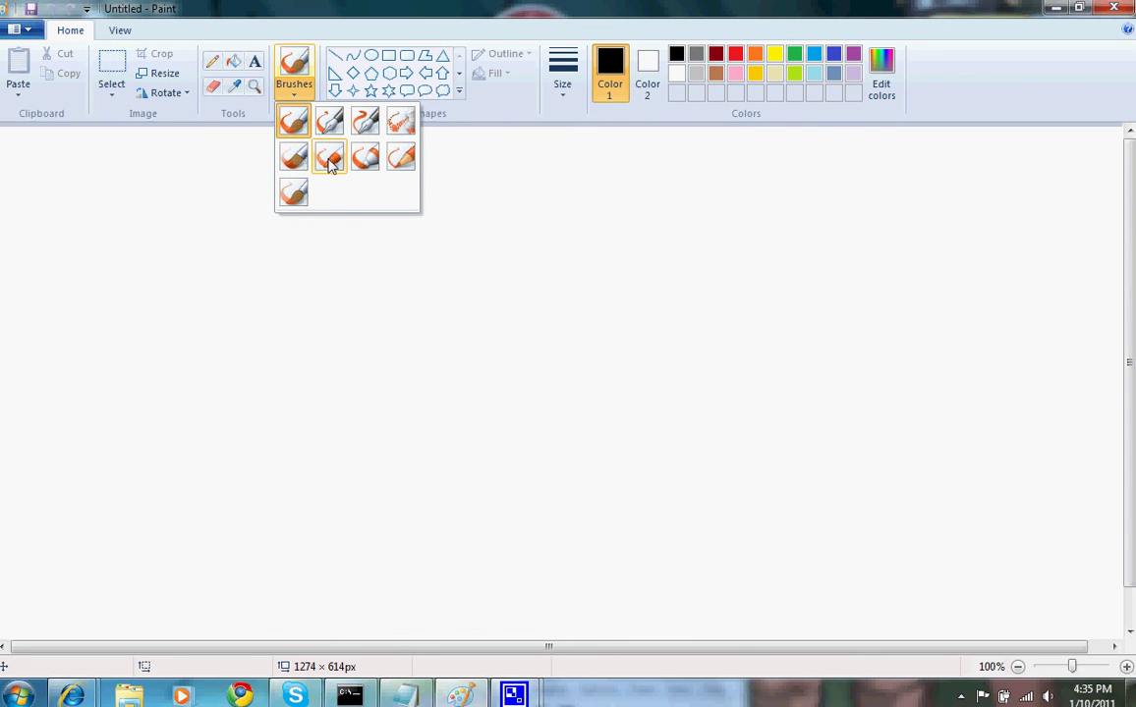
click(331, 161)
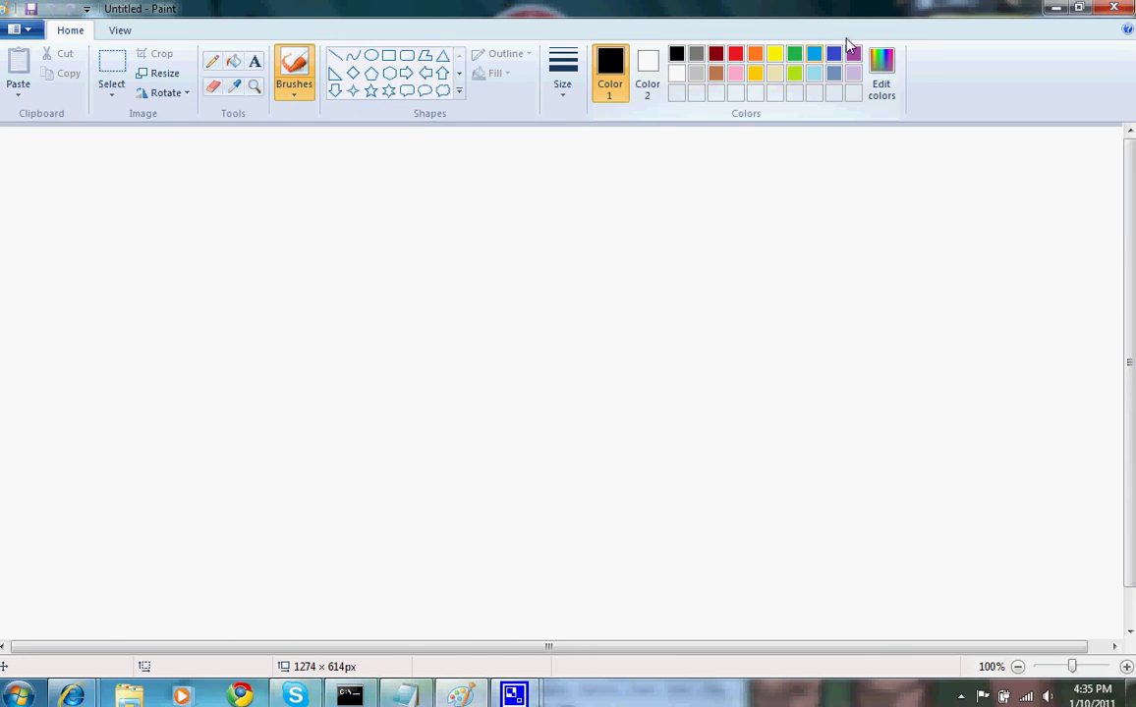
click(880, 74)
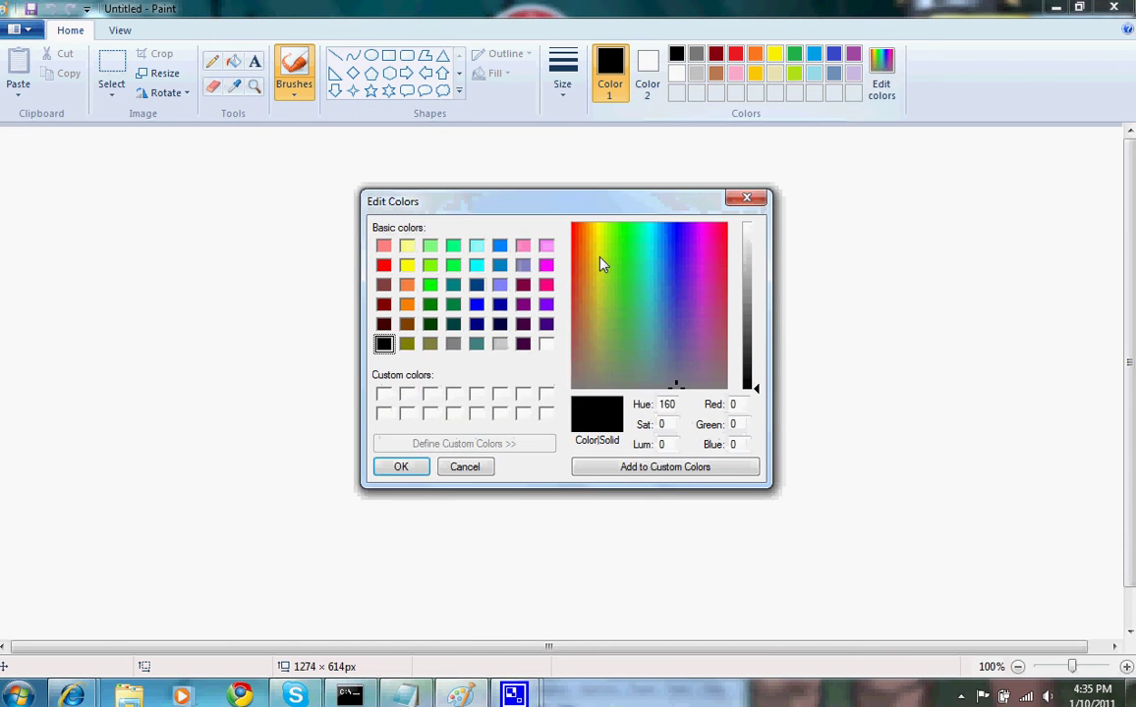
click(603, 260)
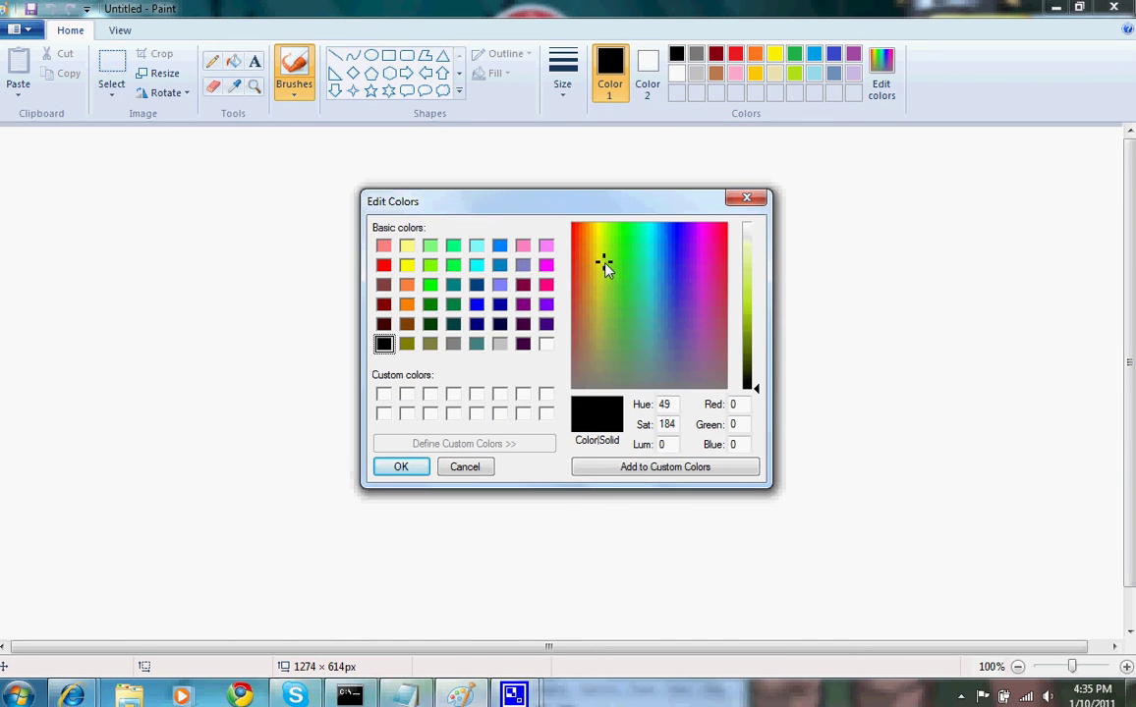
click(748, 199)
click(401, 468)
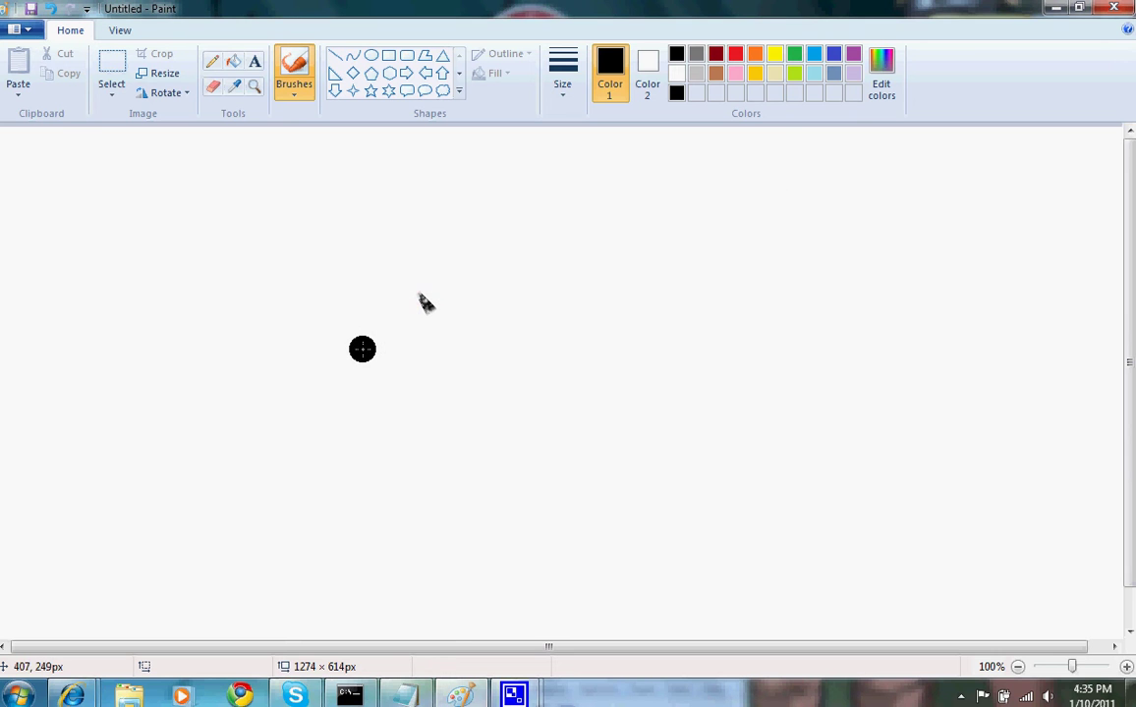
mouse_move(363, 349)
mouse_down()
mouse_move(631, 384)
mouse_move(561, 356)
mouse_move(588, 280)
mouse_up()
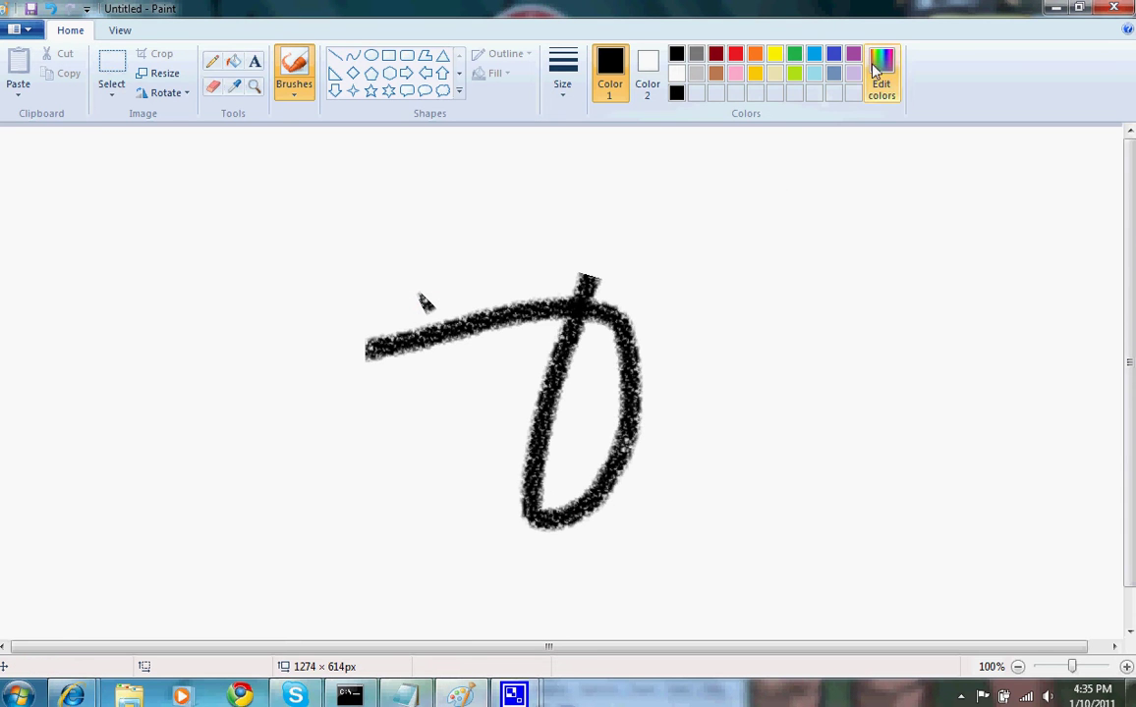
Set Color 1 to a custom yellow-green with hue 43 and saturation 194, and draw a looping crayon stroke across the canvas.
click(879, 69)
click(603, 276)
click(585, 258)
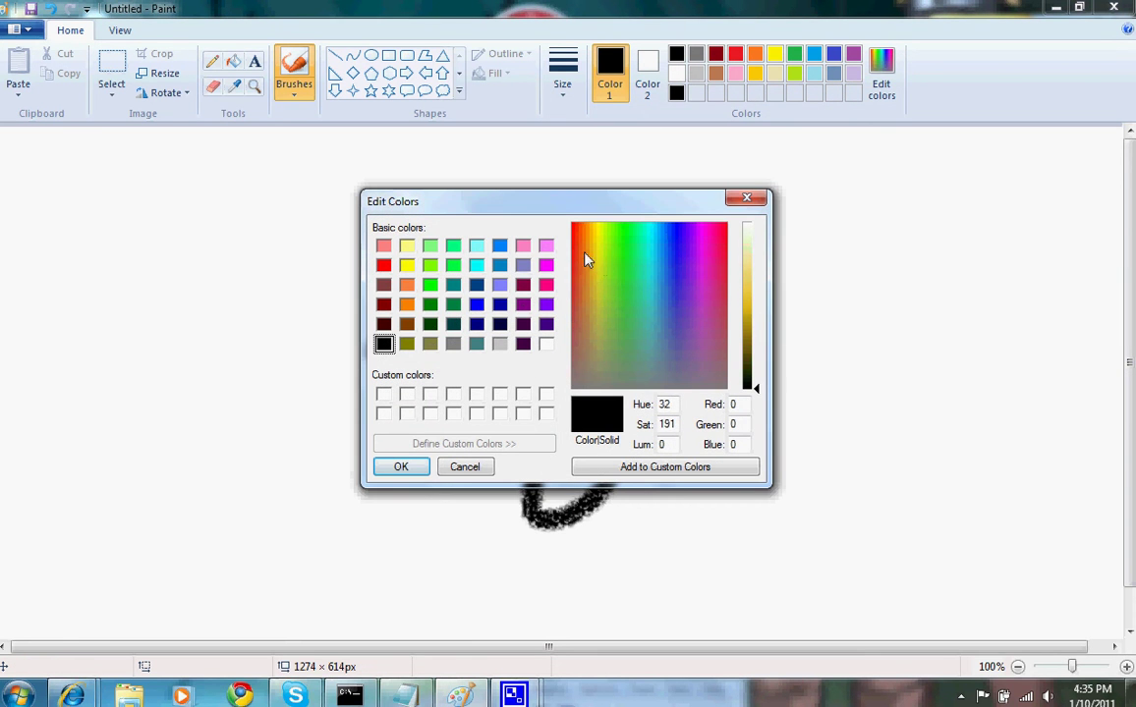
click(585, 254)
click(746, 268)
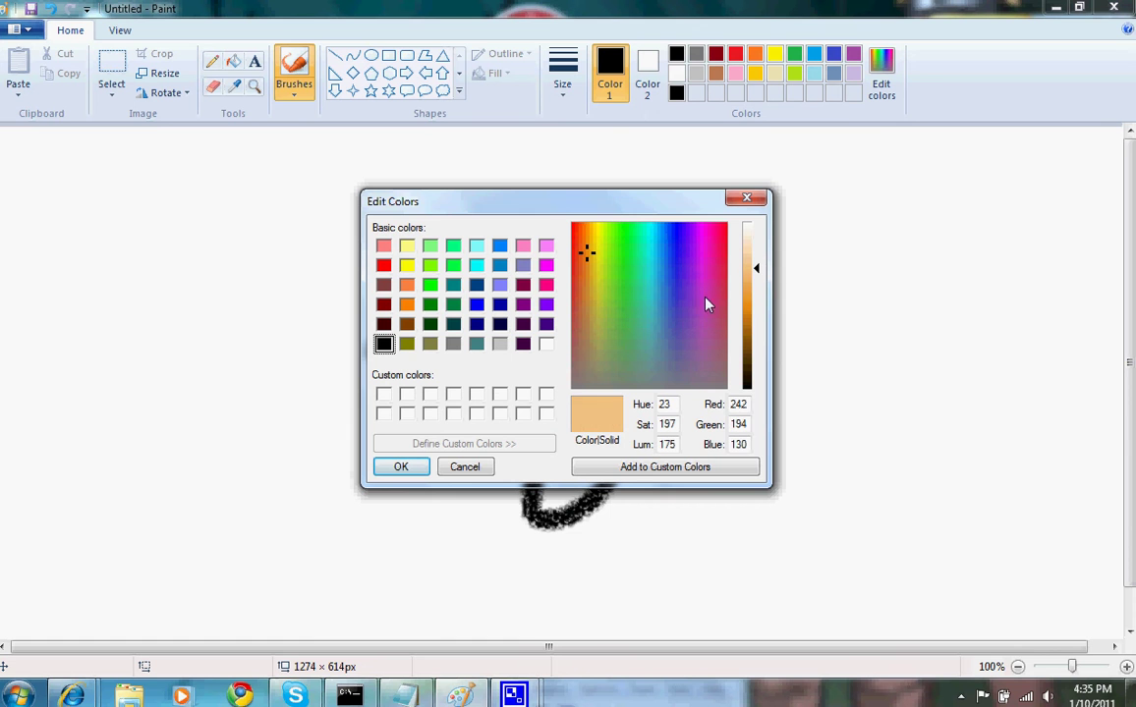
click(600, 253)
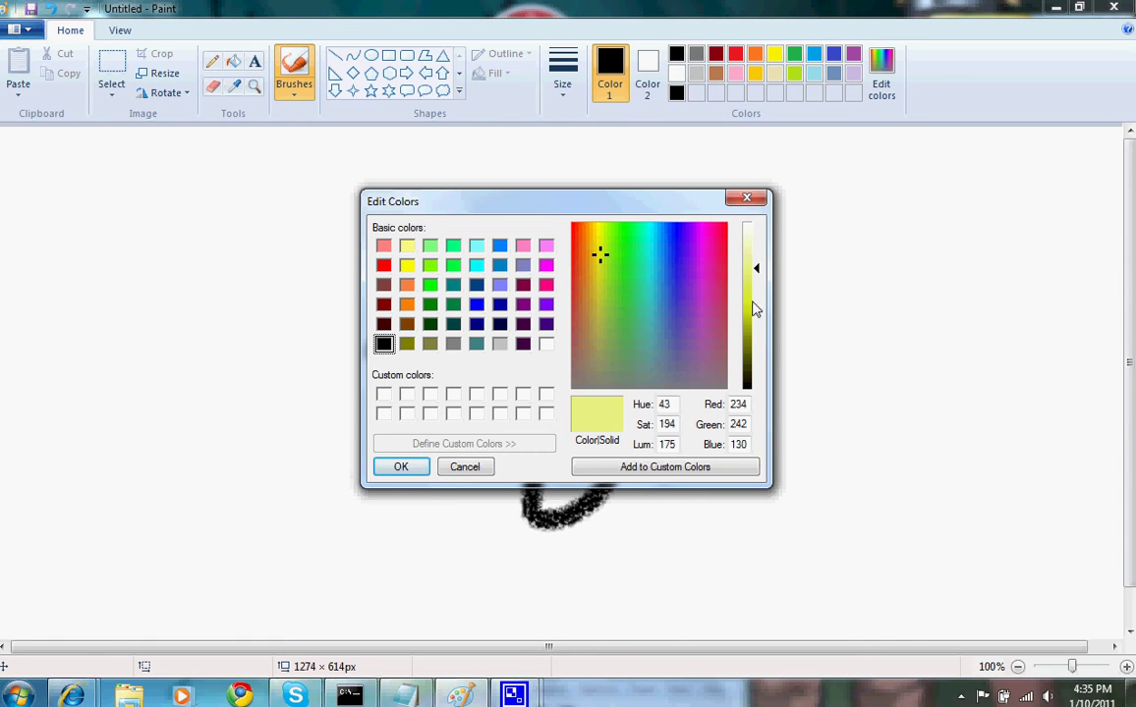
click(753, 302)
click(422, 468)
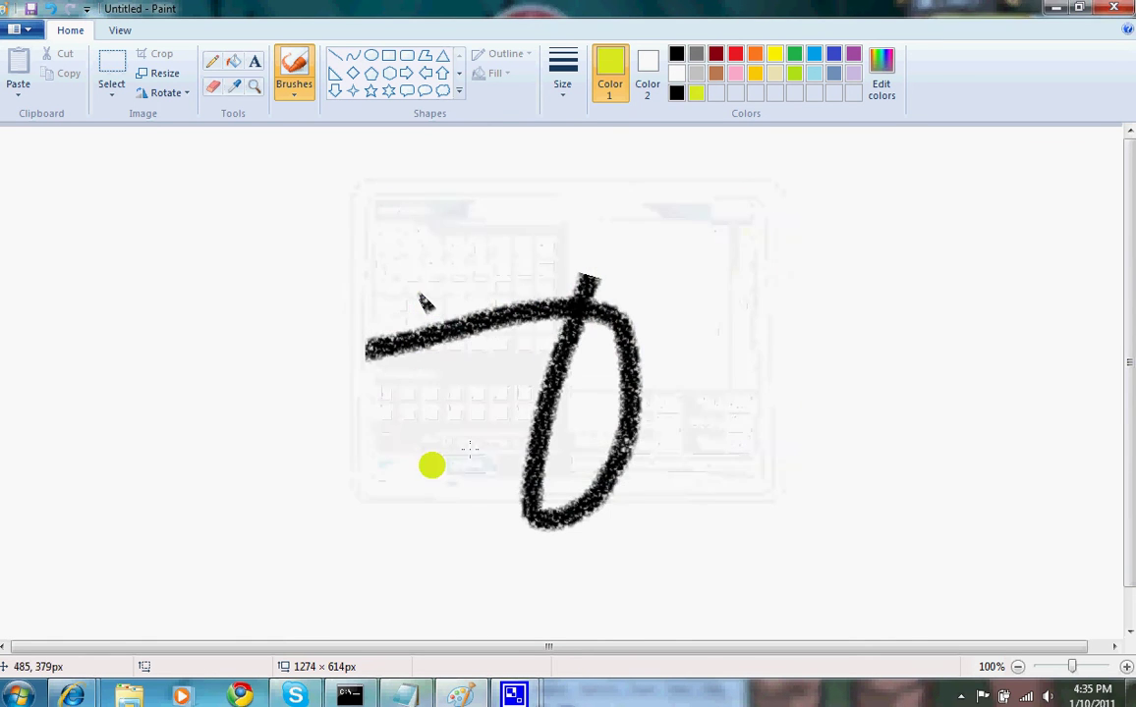
mouse_move(467, 366)
mouse_down()
mouse_move(771, 293)
mouse_move(840, 244)
mouse_move(845, 215)
mouse_move(733, 206)
mouse_move(821, 430)
mouse_move(842, 442)
mouse_move(916, 396)
mouse_move(1037, 363)
mouse_up()
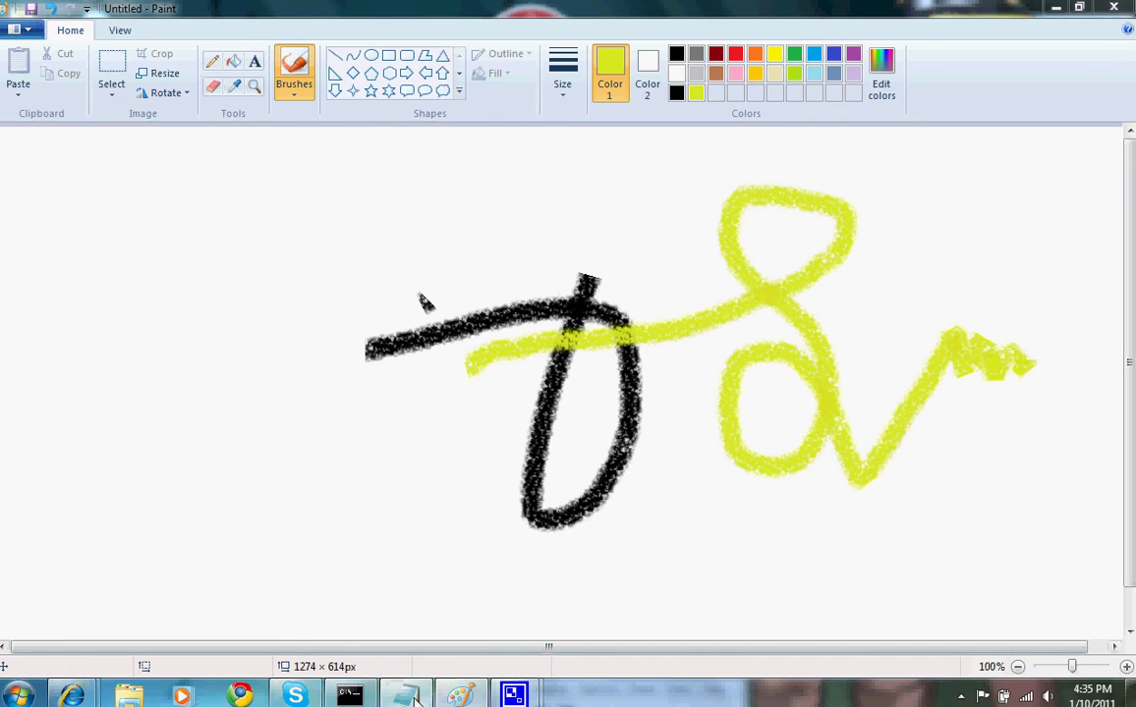
Switch to Notepad to write "its crayon" in the note, erase it and return to Paint.
text(i)
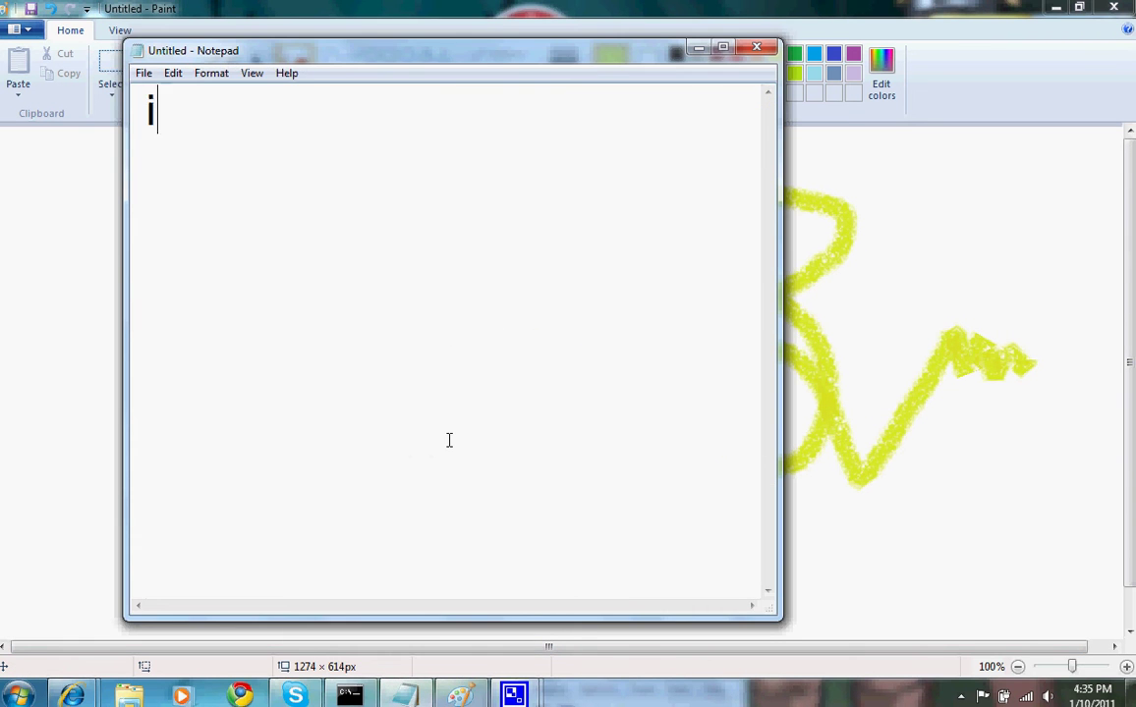
text(ts crayon)
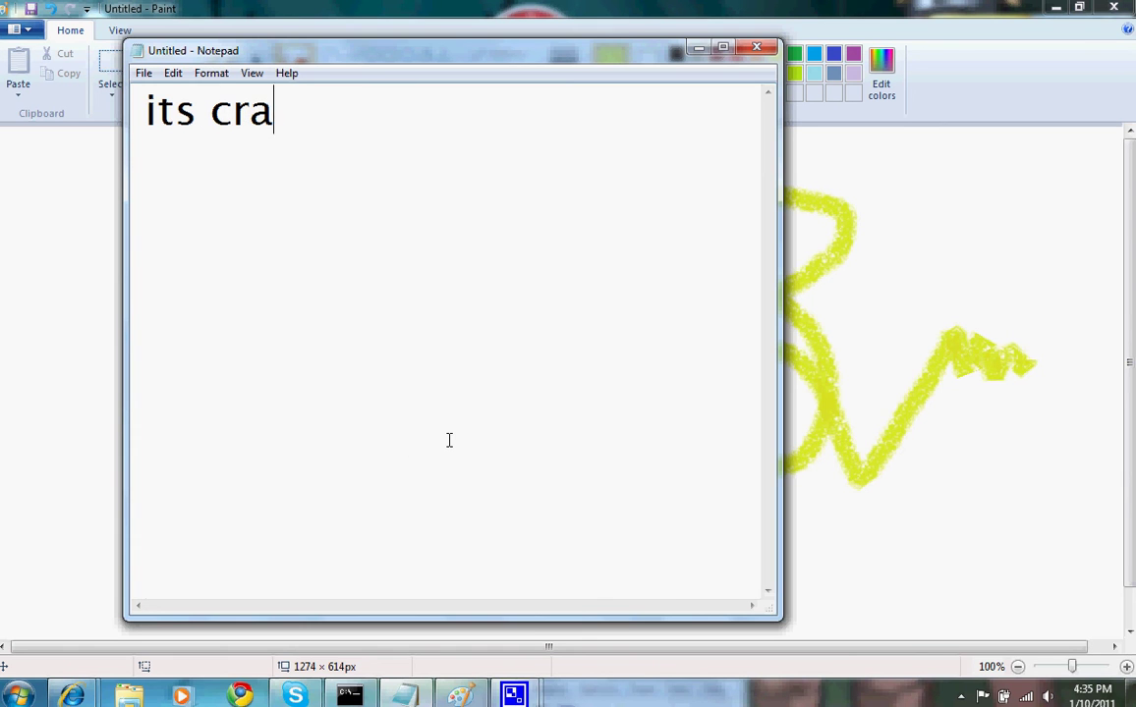
key(BackSpace)
key(BackSpace)
key(BackSpace)
key(BackSpace)
key(BackSpace)
key(BackSpace)
key(BackSpace)
key(BackSpace)
key(BackSpace)
key(BackSpace)
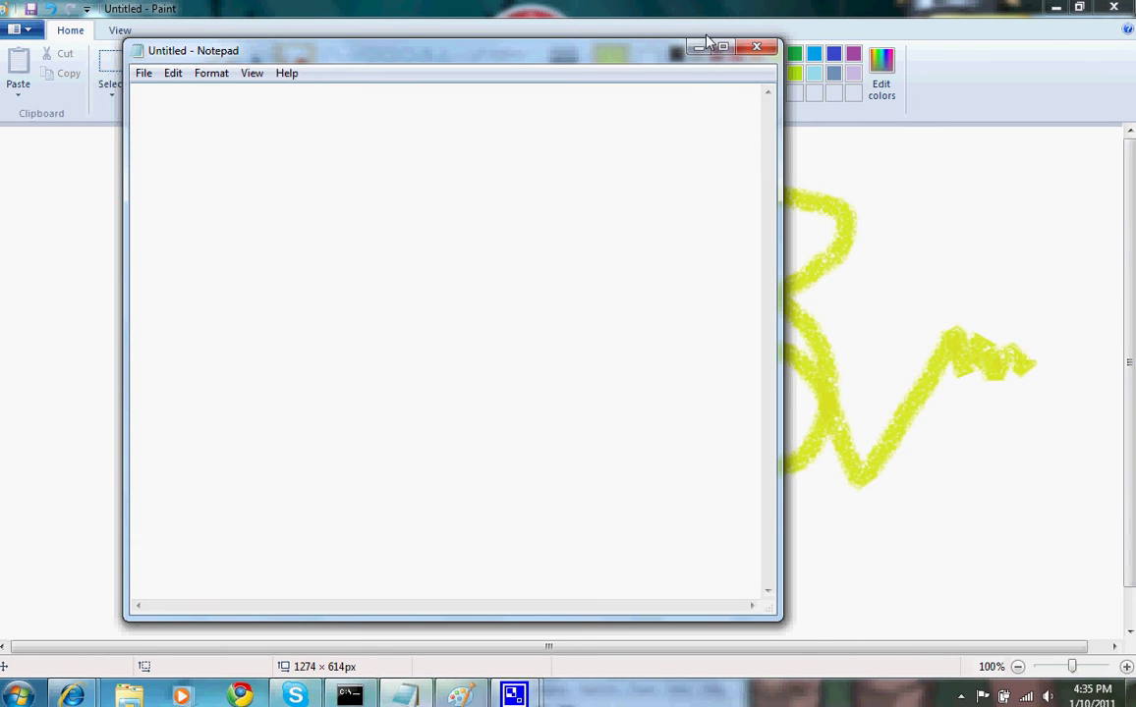
click(700, 45)
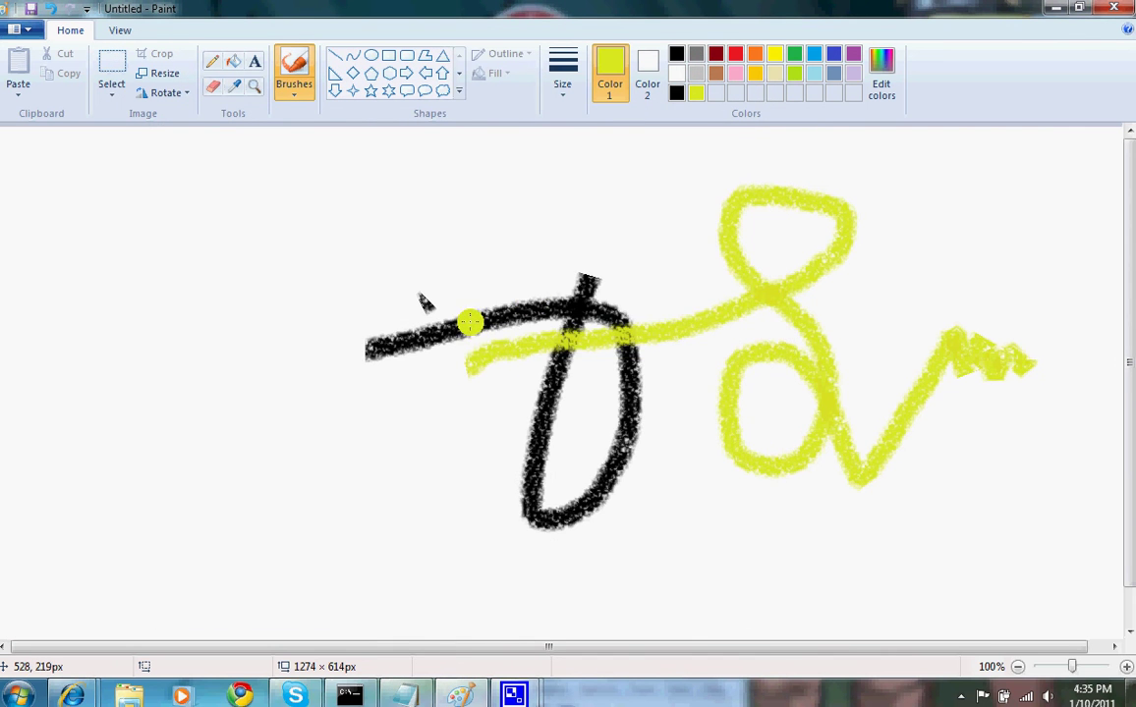
Undo all the crayon strokes on the canvas.
key(ctrl+z)
key(ctrl+z)
key(ctrl+z)
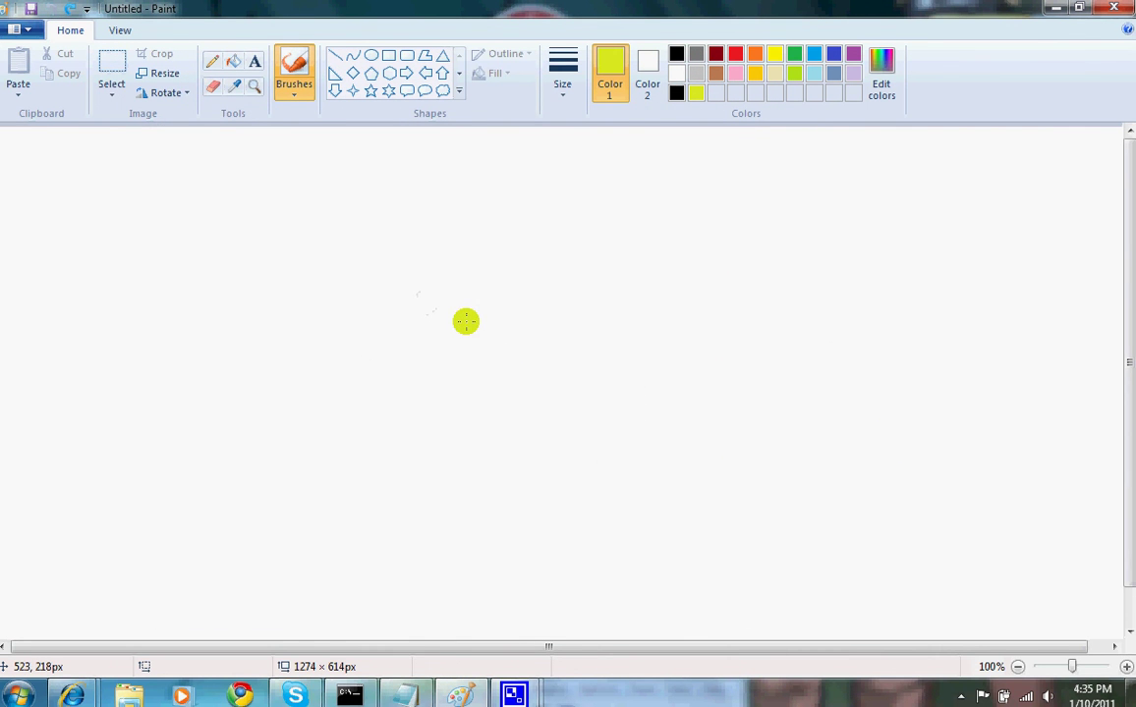
Draw four long crossing yellow-green strokes on the canvas with the Marker brush.
click(293, 98)
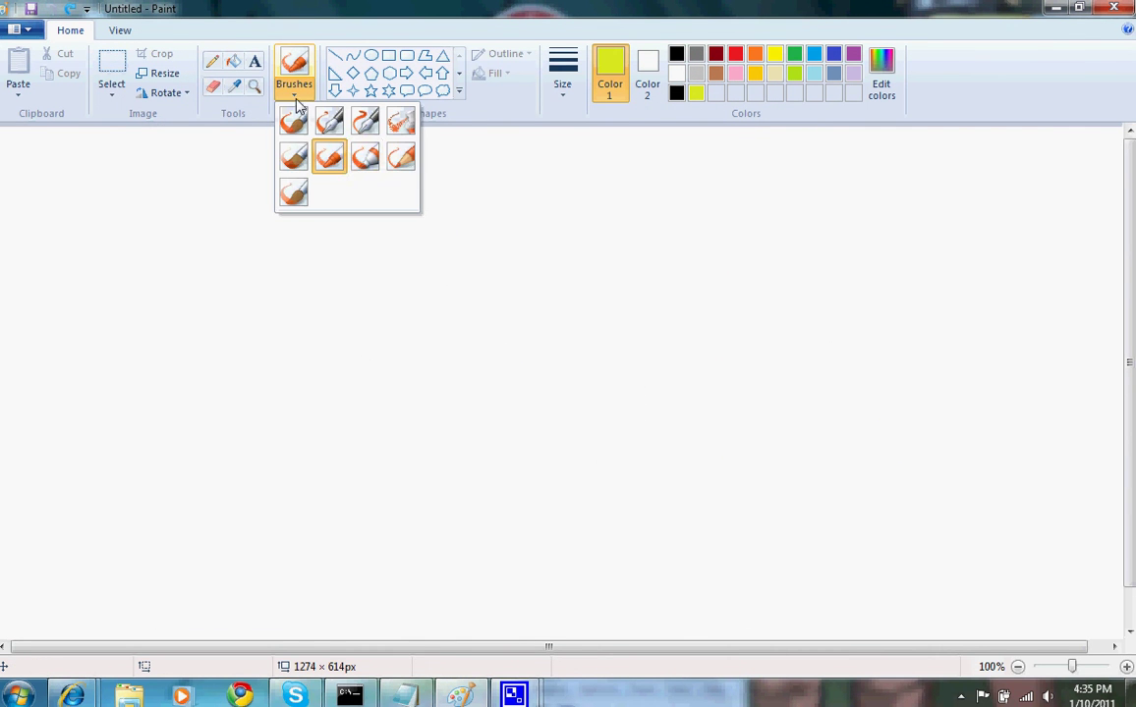
click(364, 157)
mouse_move(224, 424)
mouse_down()
mouse_move(451, 376)
mouse_move(757, 374)
mouse_up()
mouse_move(334, 263)
mouse_down()
mouse_move(431, 262)
mouse_move(851, 317)
mouse_up()
mouse_move(757, 236)
mouse_down()
mouse_move(703, 240)
mouse_move(374, 528)
mouse_move(353, 516)
mouse_up()
mouse_move(493, 210)
mouse_down()
mouse_move(390, 288)
mouse_move(236, 493)
mouse_up()
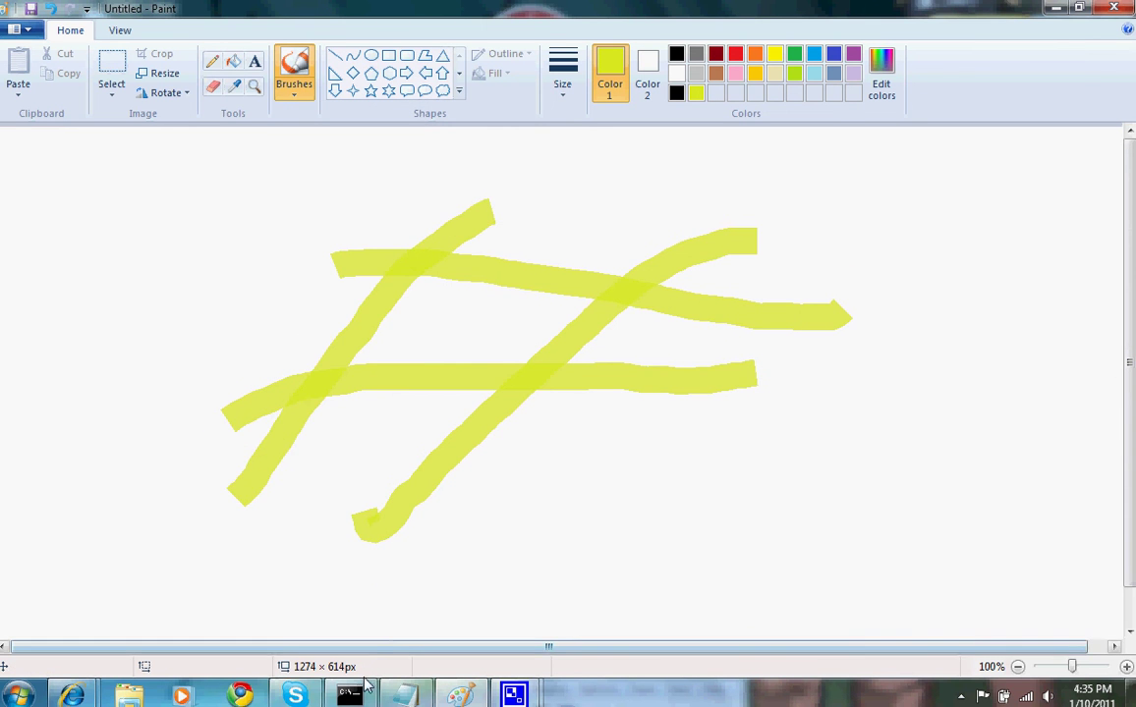
Switch to Notepad to write "marker..." in the note, erase it and return to Paint.
click(411, 692)
text(marker...)
key(BackSpace)
key(BackSpace)
key(BackSpace)
key(BackSpace)
key(BackSpace)
key(BackSpace)
key(BackSpace)
key(BackSpace)
key(BackSpace)
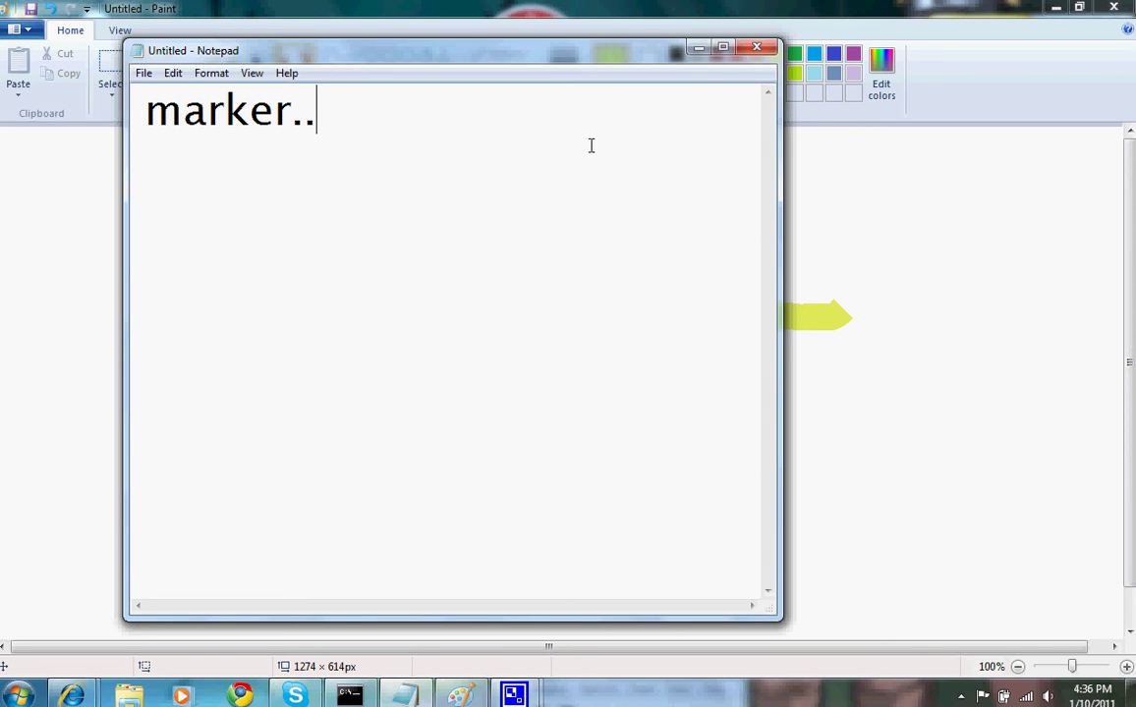
click(705, 54)
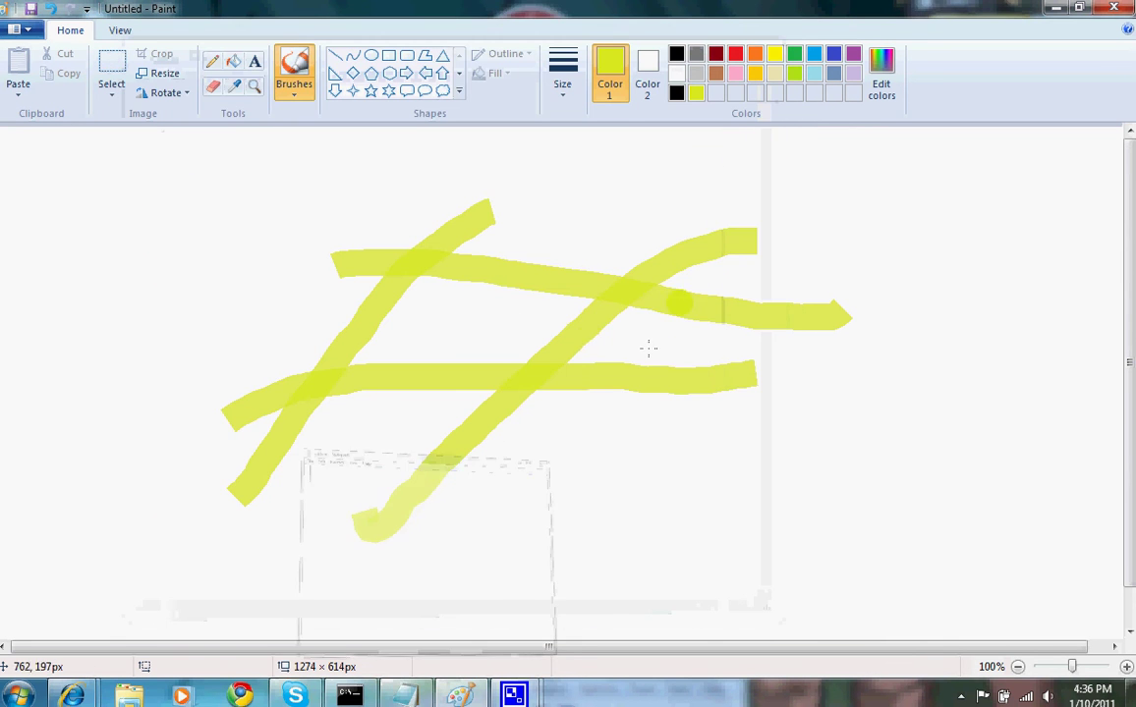
Undo the four marker strokes on the canvas.
key(ctrl+z)
key(ctrl+z)
key(ctrl+z)
key(ctrl+z)
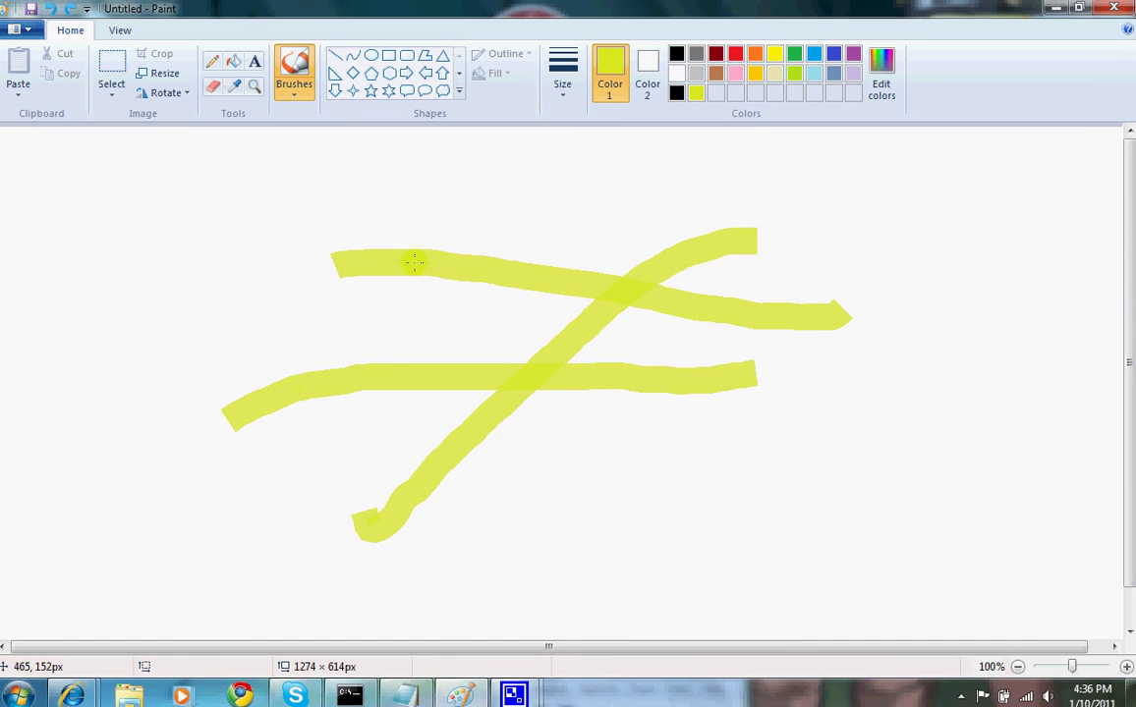
Scribble thin yellow-green loops and a zigzag across the canvas with the Natural pencil brush.
click(293, 90)
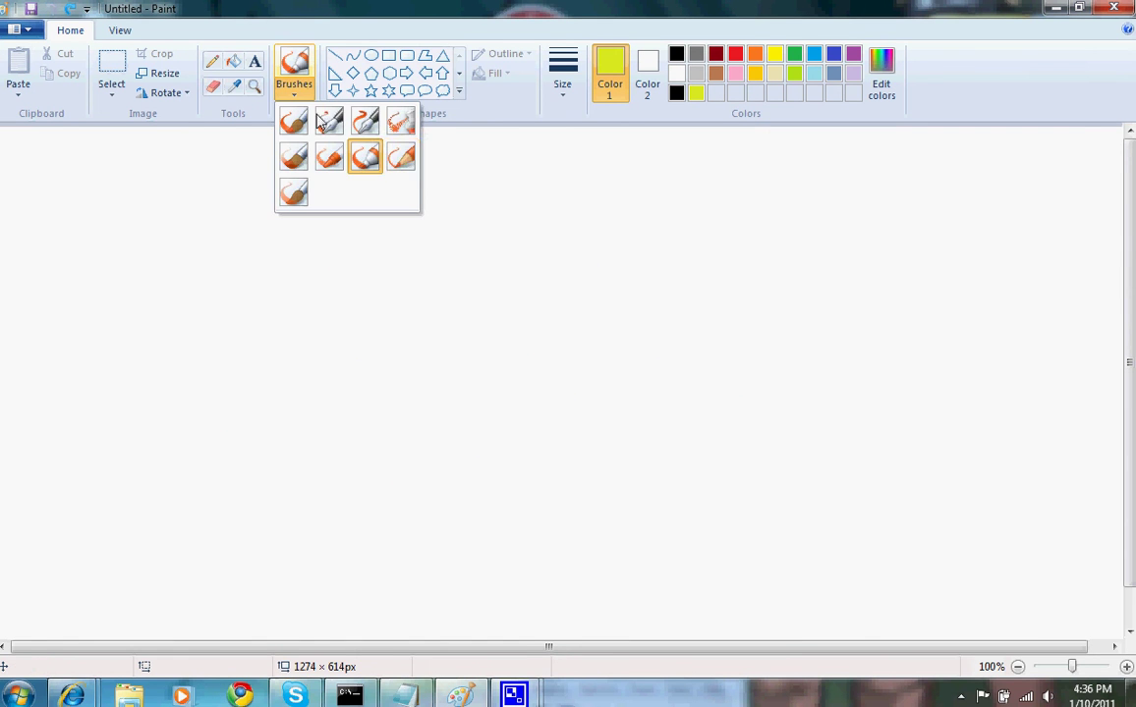
click(398, 157)
drag(258, 329, 551, 311)
mouse_move(626, 311)
mouse_down()
mouse_move(720, 316)
mouse_move(720, 476)
mouse_move(560, 506)
mouse_up()
mouse_move(184, 294)
mouse_down()
mouse_move(181, 218)
mouse_move(309, 330)
mouse_move(315, 313)
mouse_move(423, 261)
mouse_move(542, 224)
mouse_up()
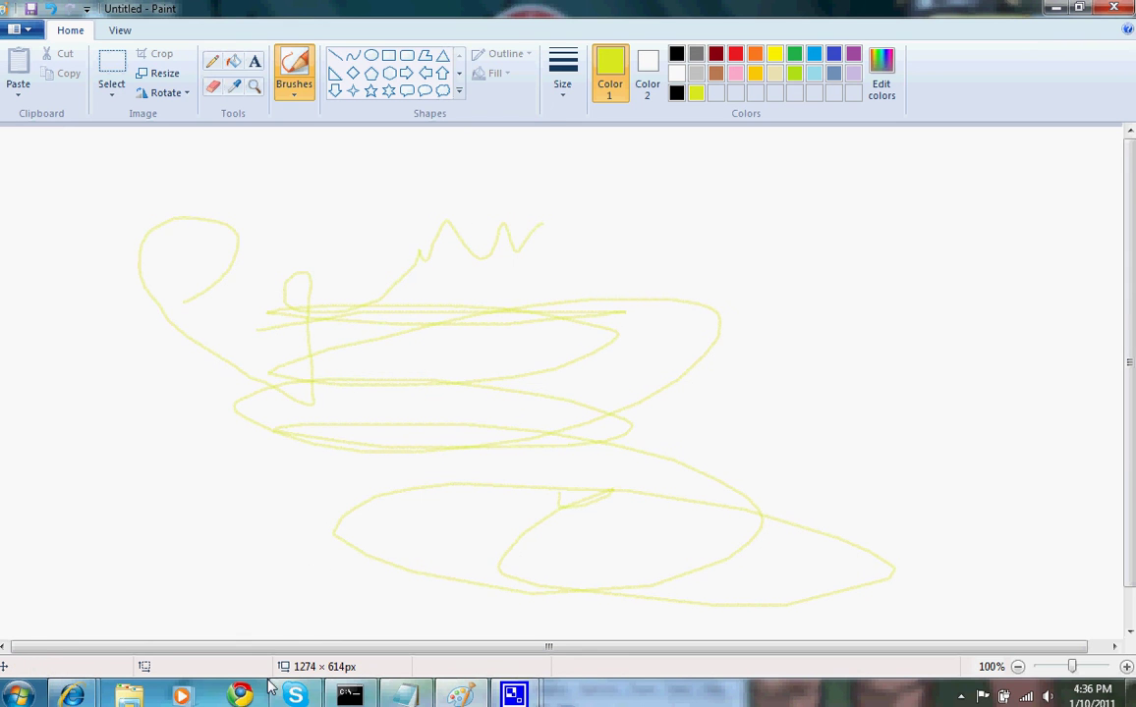
Switch to Notepad to write "pencil......" in the note, erase it and return to Paint.
click(398, 697)
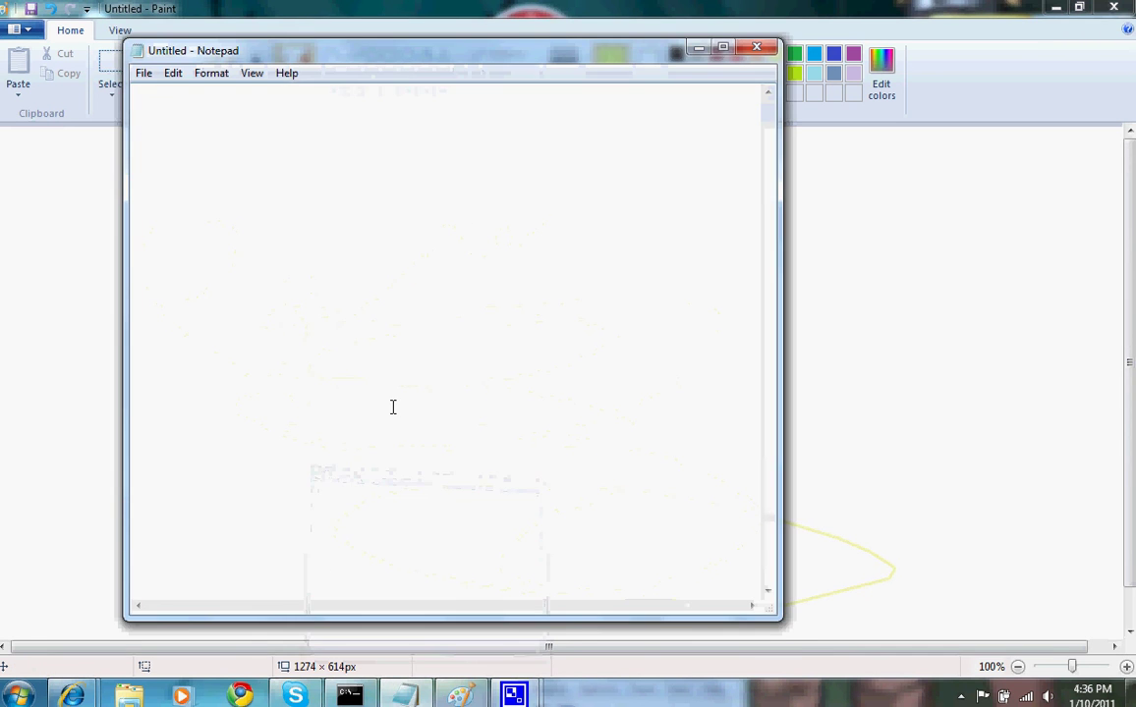
text(penci)
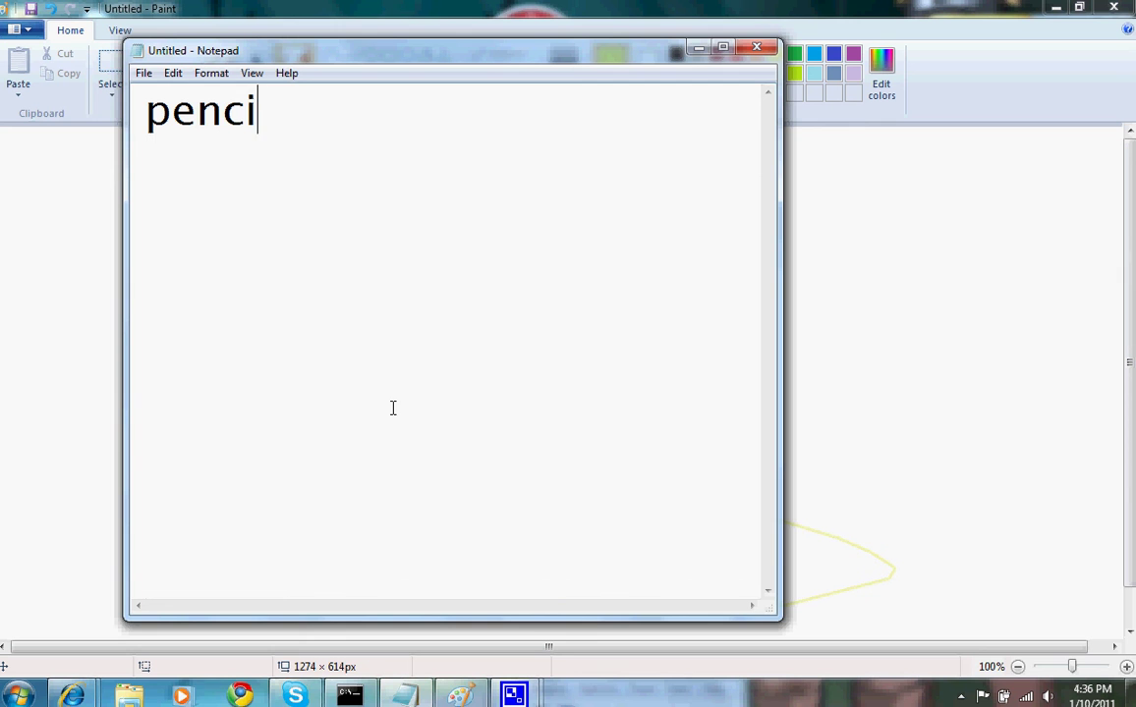
text(l......)
key(BackSpace)
key(BackSpace)
key(BackSpace)
key(BackSpace)
key(BackSpace)
key(BackSpace)
key(BackSpace)
key(BackSpace)
key(BackSpace)
key(BackSpace)
key(BackSpace)
key(BackSpace)
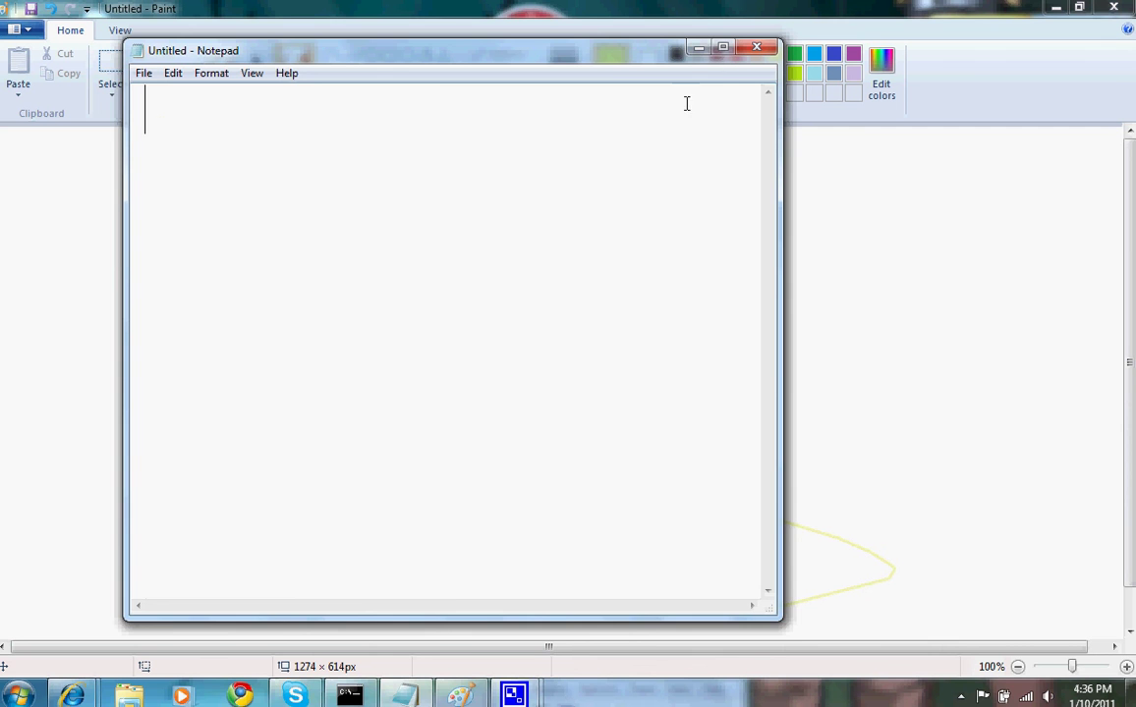
click(699, 48)
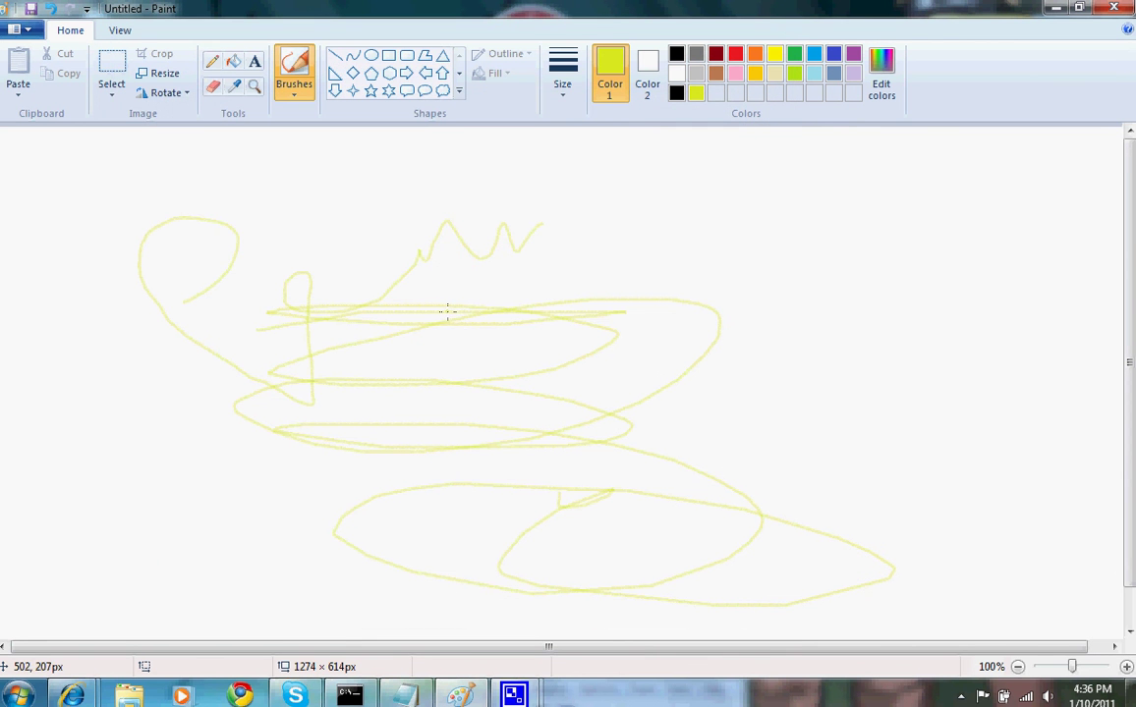
Undo all the Natural pencil scribbles on the canvas.
key(ctrl+z)
key(ctrl+z)
key(ctrl+z)
key(ctrl+z)
key(ctrl+z)
key(ctrl+z)
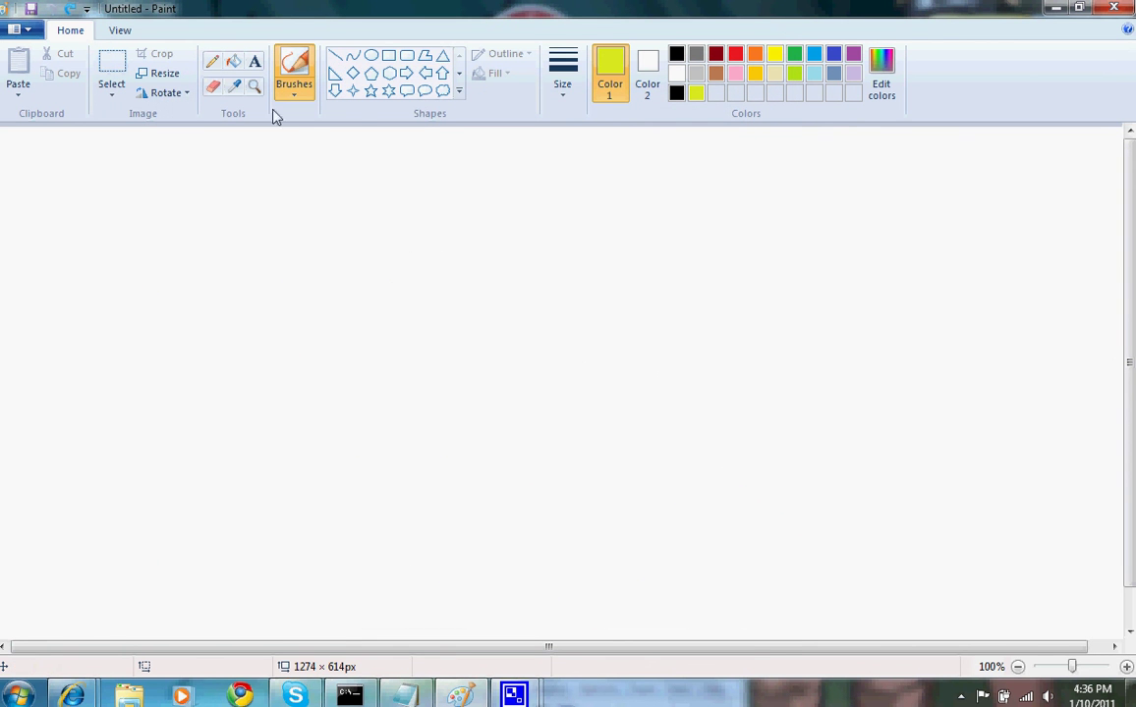
Paint broad yellow-green curved and zigzag strokes across the canvas with the Watercolor brush.
click(293, 95)
click(294, 192)
mouse_move(234, 396)
mouse_down()
mouse_move(497, 340)
mouse_move(783, 345)
mouse_move(836, 309)
mouse_up()
mouse_move(344, 259)
mouse_down()
mouse_move(662, 398)
mouse_move(891, 476)
mouse_move(1051, 412)
mouse_move(746, 406)
mouse_move(60, 322)
mouse_move(32, 247)
mouse_up()
mouse_move(209, 312)
mouse_down()
mouse_move(403, 241)
mouse_move(659, 299)
mouse_move(865, 309)
mouse_move(938, 254)
mouse_up()
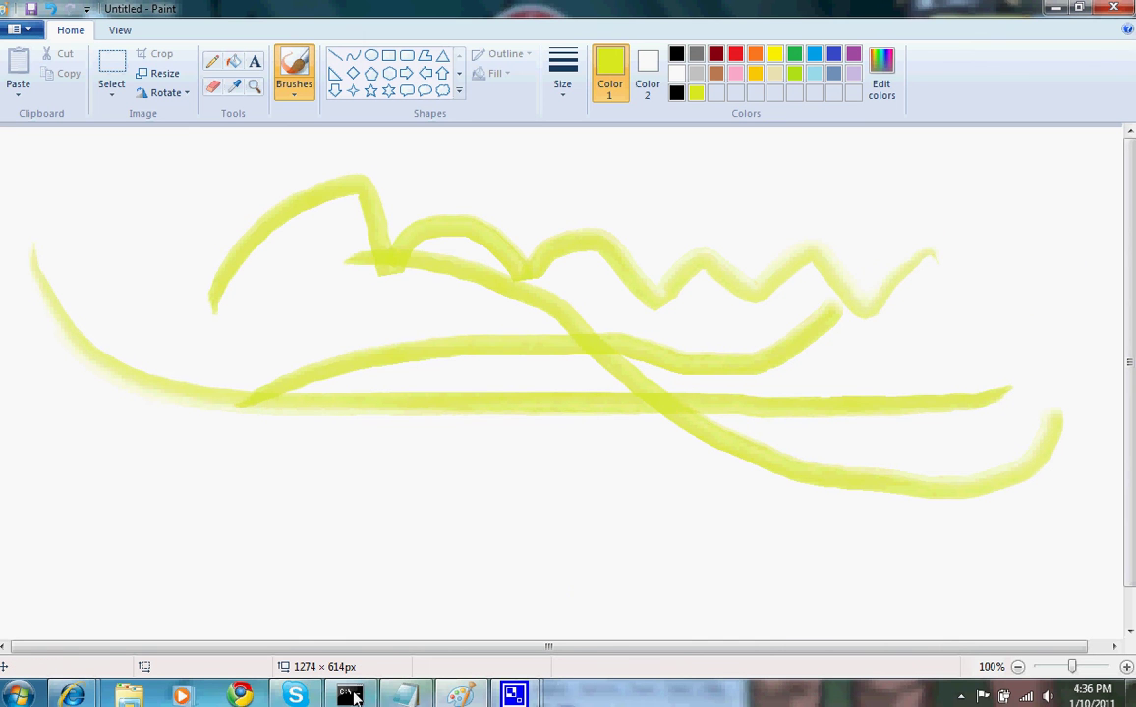
Write "guess wht???" and "water color..." on two lines of the Notepad note, then return to Paint.
click(404, 696)
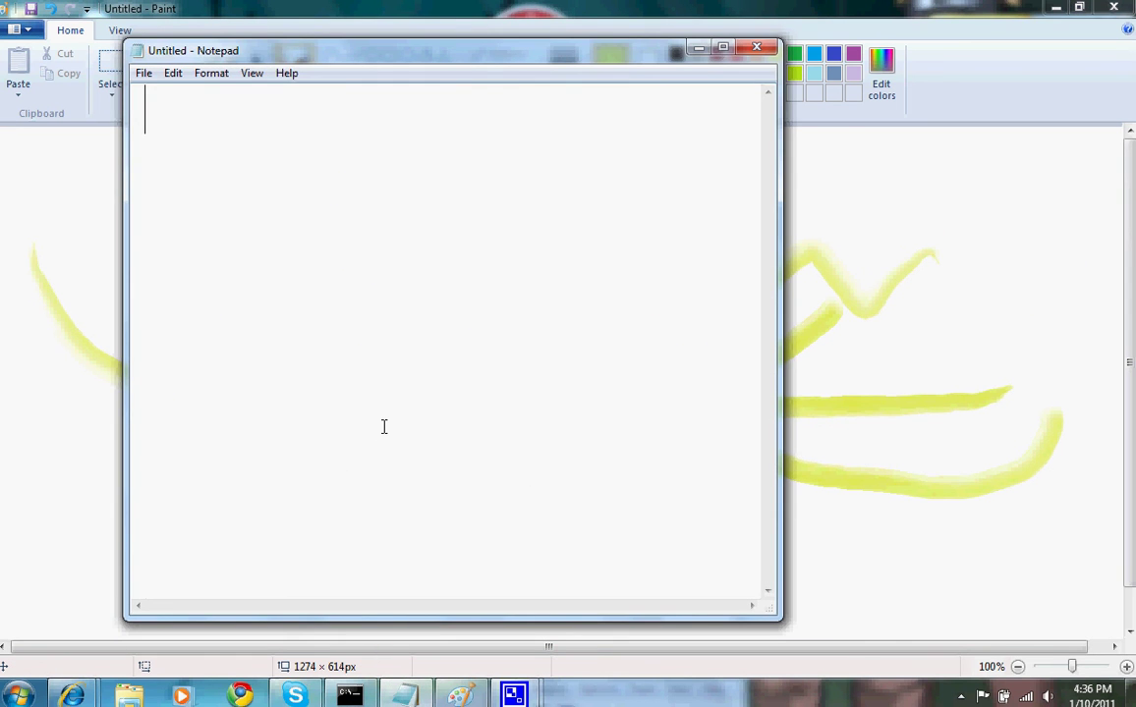
text(guess wht??? )
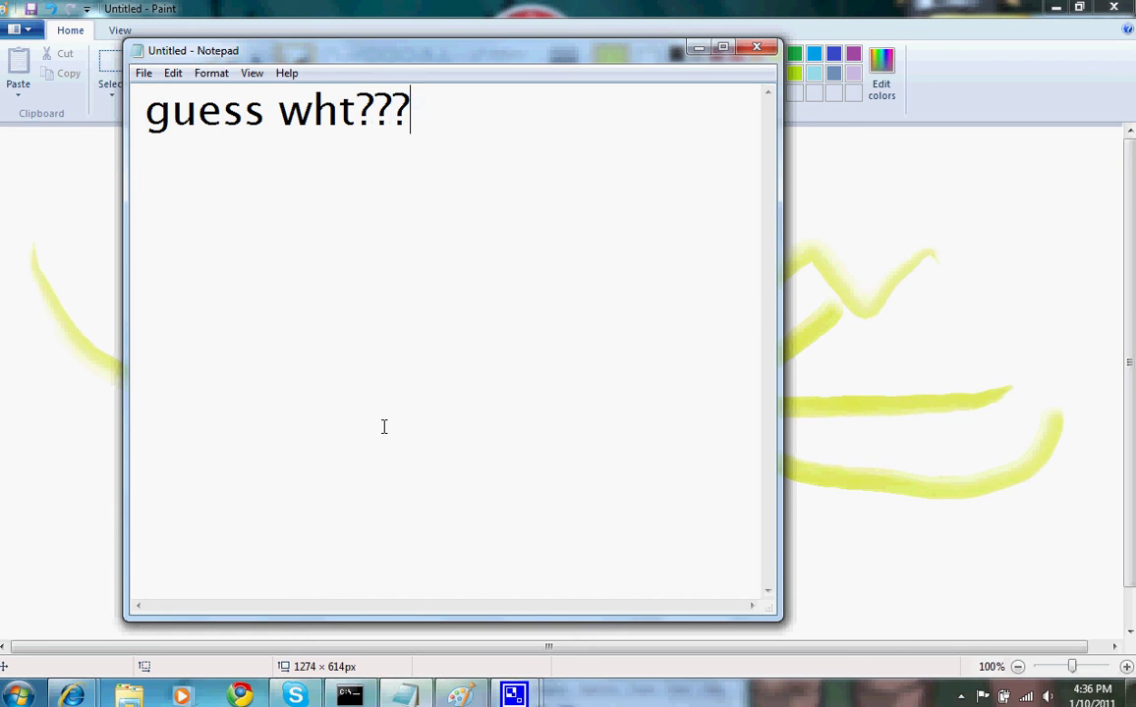
text(water color...)
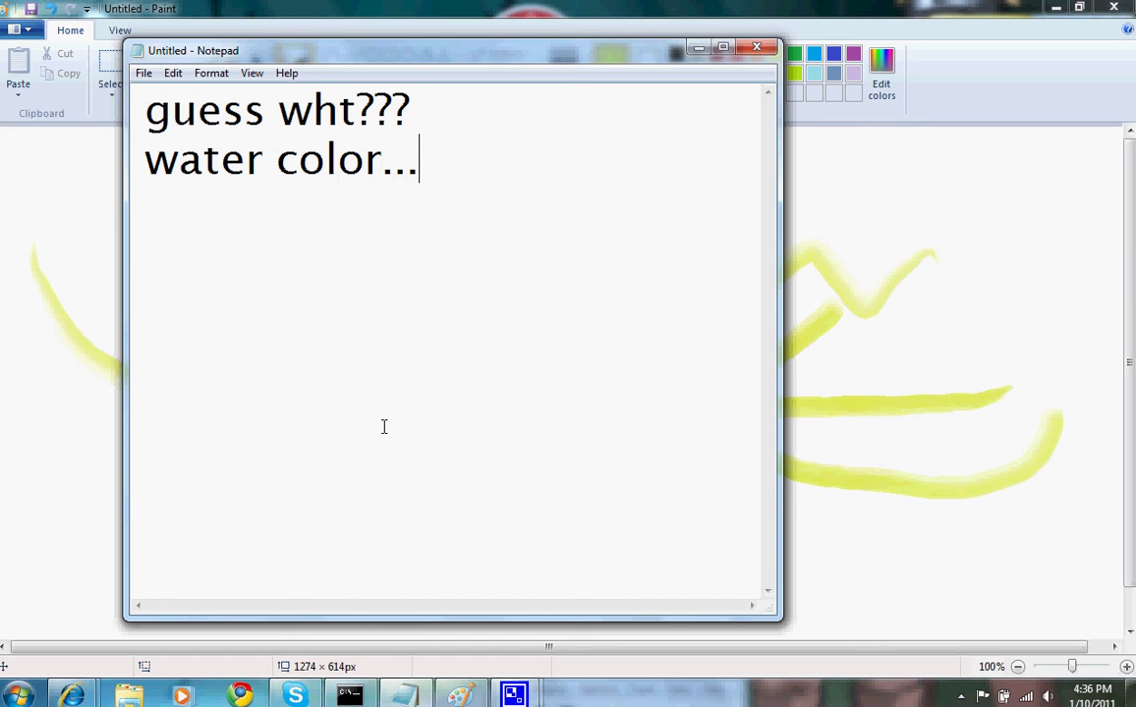
click(697, 47)
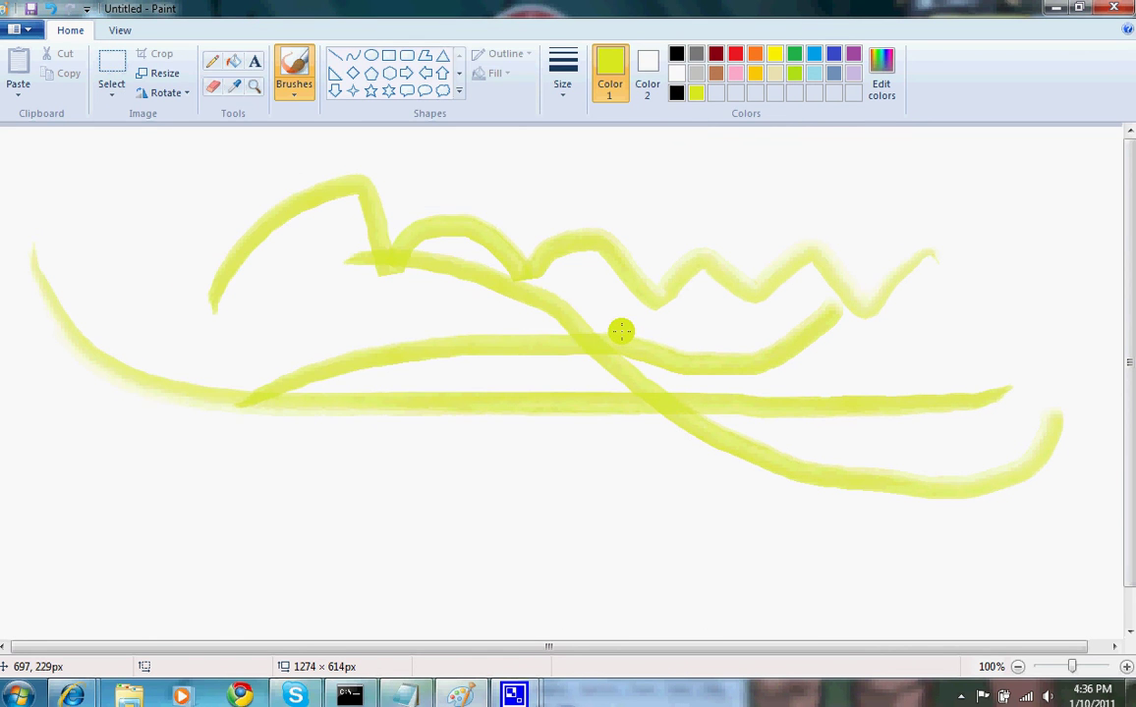
Undo all the Watercolor brush strokes on the canvas.
key(ctrl+z)
key(ctrl+z)
key(ctrl+z)
key(ctrl+z)
key(ctrl+z)
key(ctrl+z)
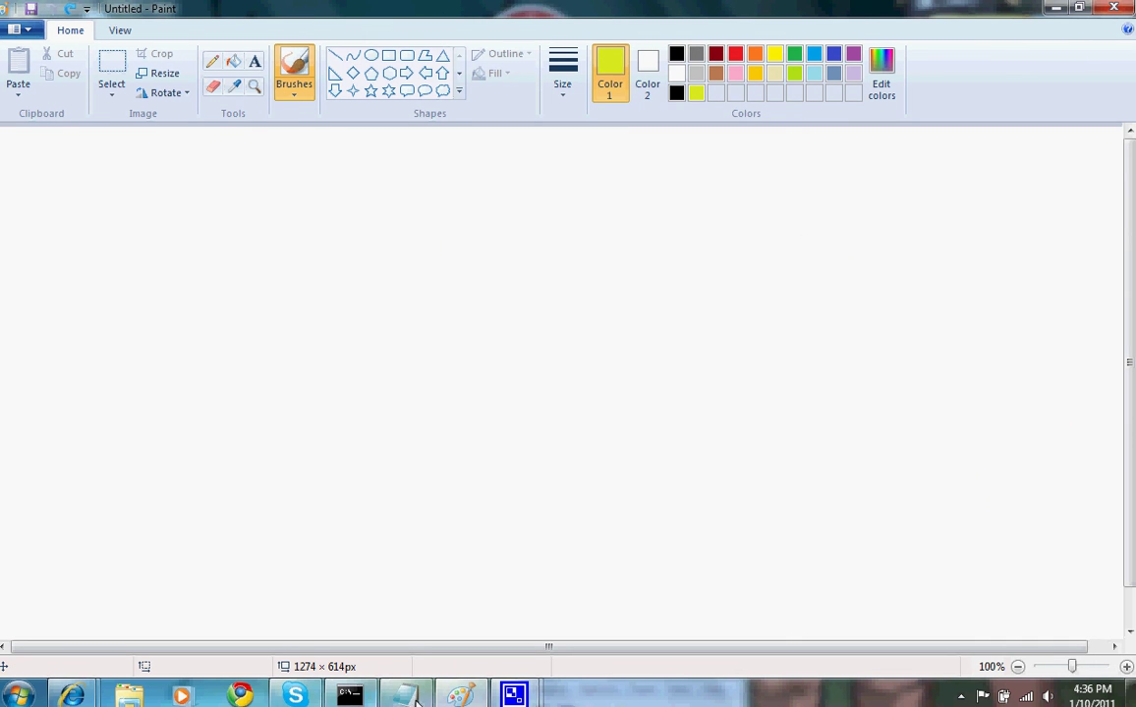
Switch to Notepad and add "there are many shapes toooo" after "water color...".
key(alt+Tab)
text(there a)
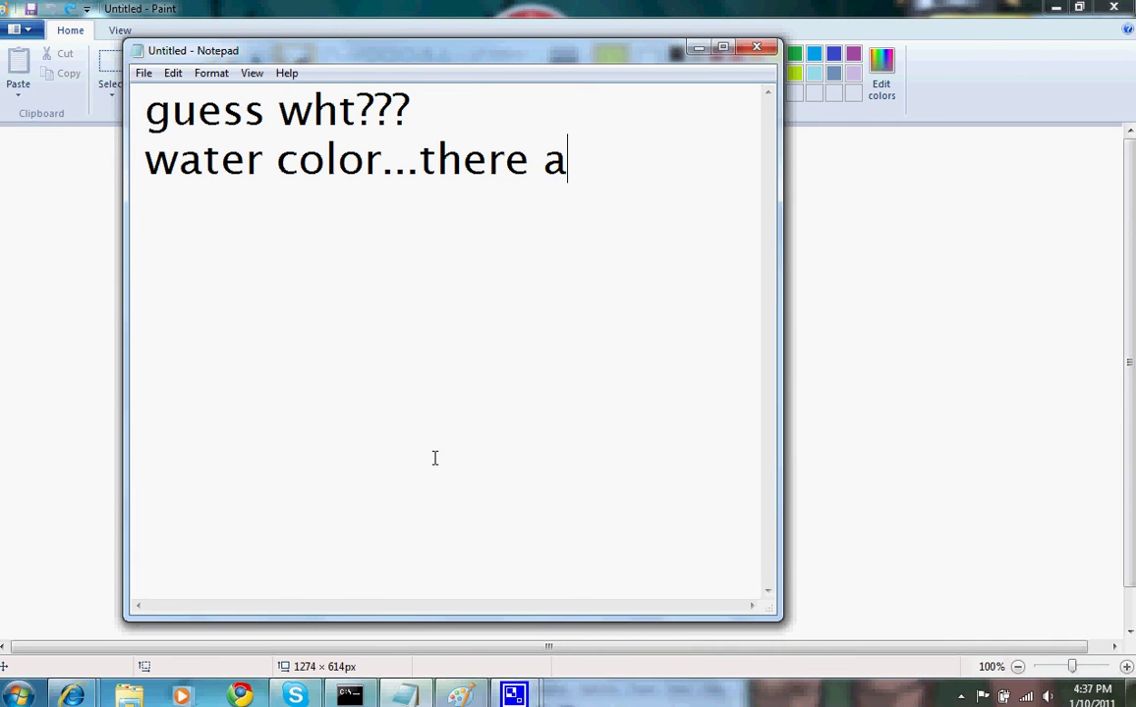
text(re many s)
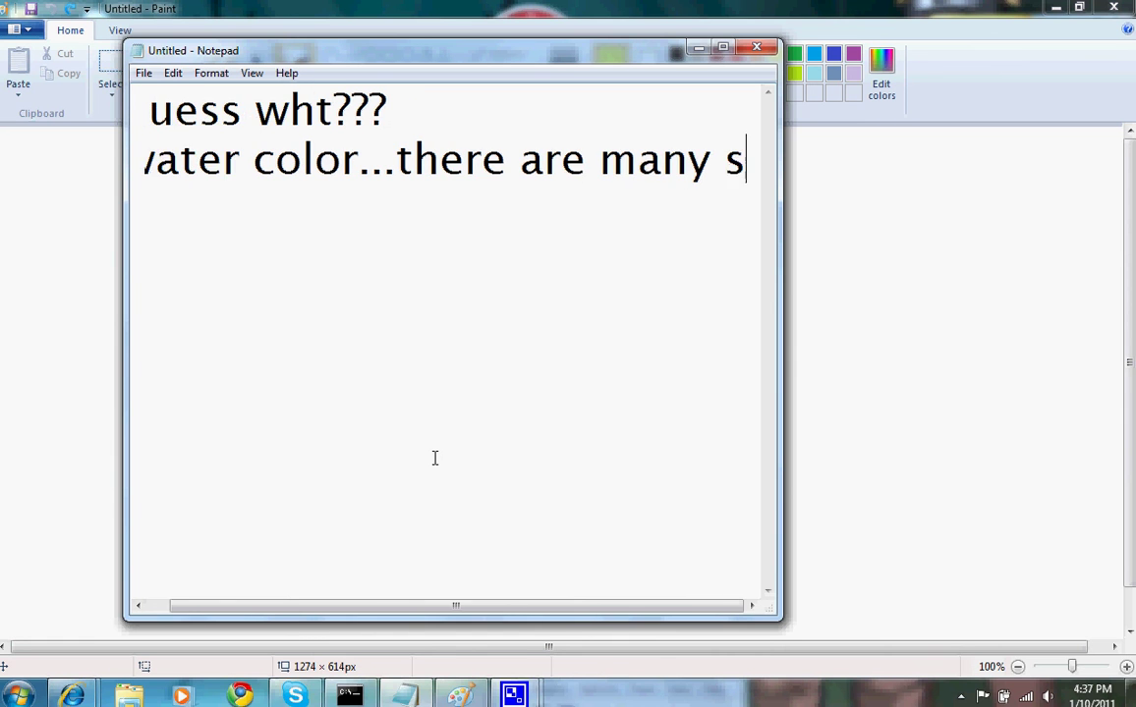
text(hapes toooo)
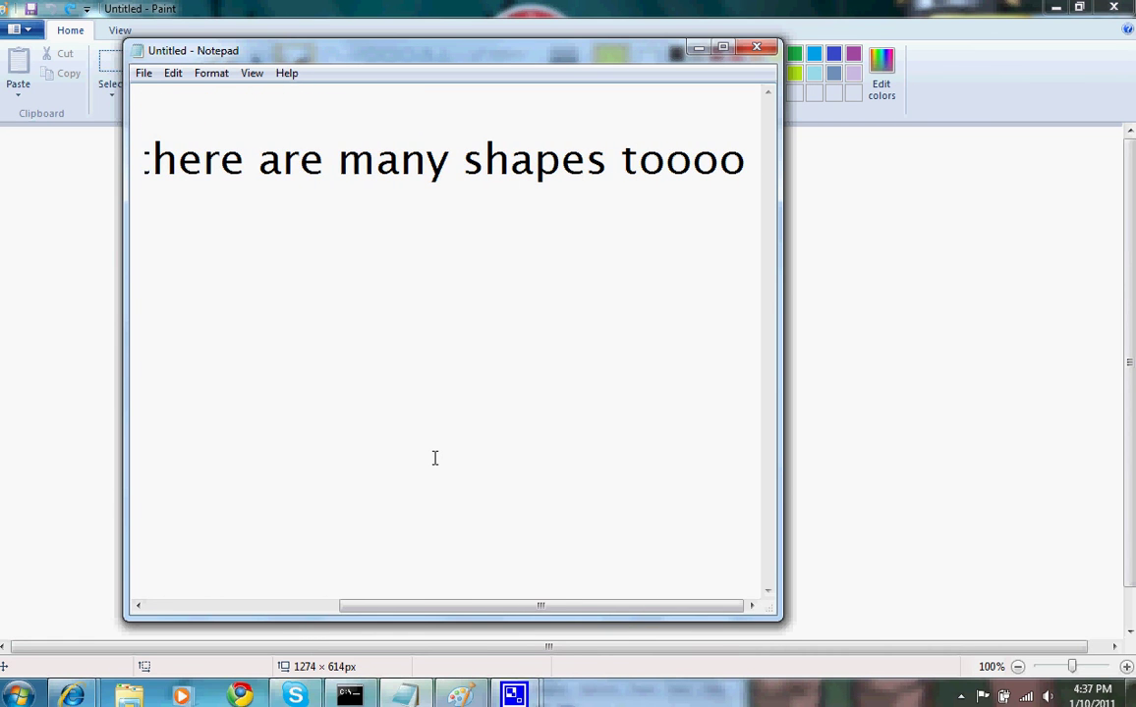
Erase the whole text of the note and return to Paint.
key(BackSpace)
key(BackSpace)
key(BackSpace)
key(BackSpace)
key(BackSpace)
key(BackSpace)
key(BackSpace)
key(BackSpace)
key(BackSpace)
key(BackSpace)
key(BackSpace)
key(BackSpace)
key(BackSpace)
key(BackSpace)
key(BackSpace)
key(BackSpace)
key(BackSpace)
key(BackSpace)
key(BackSpace)
key(BackSpace)
key(BackSpace)
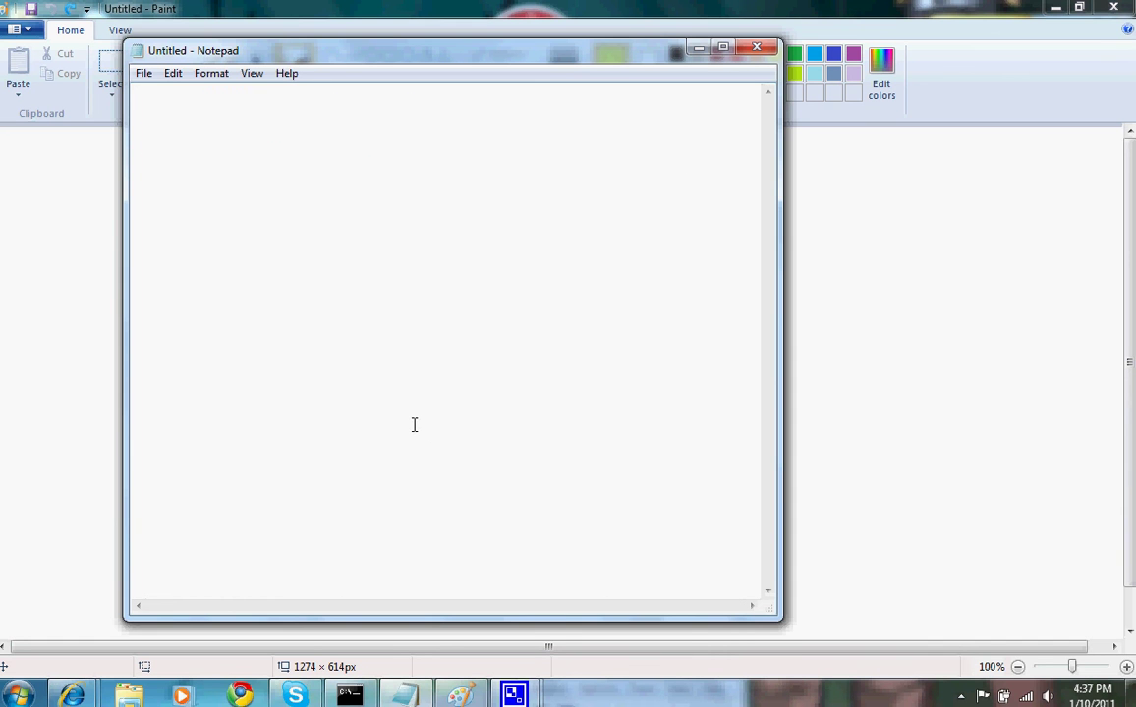
click(698, 47)
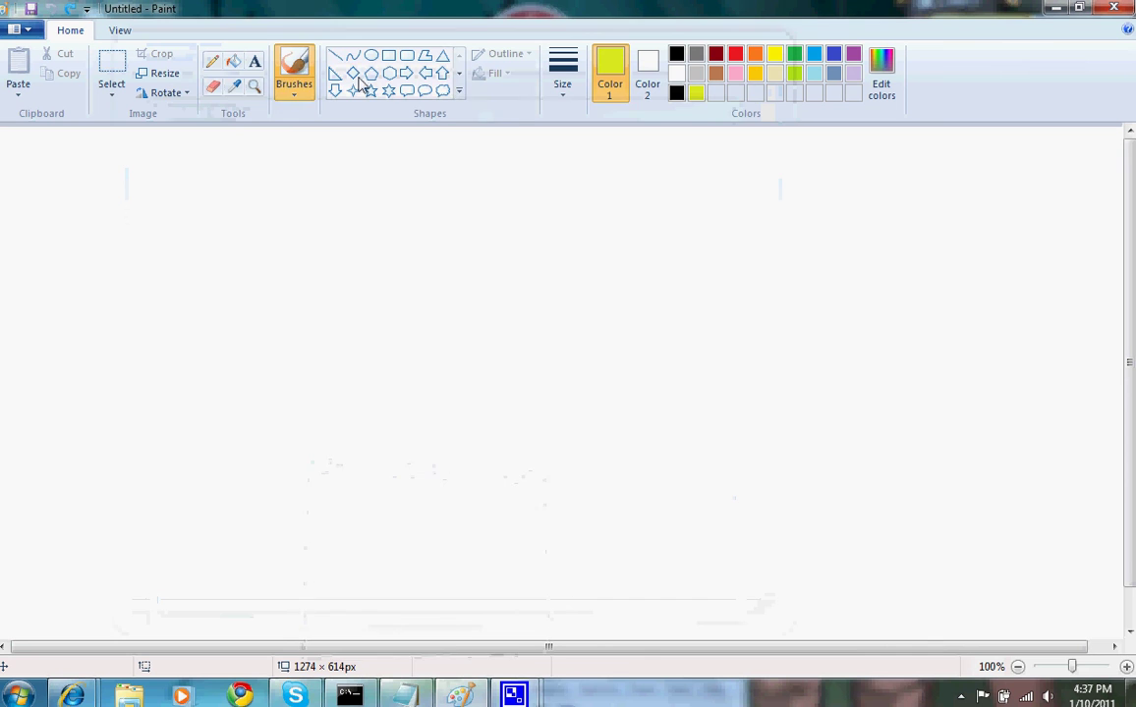
click(458, 74)
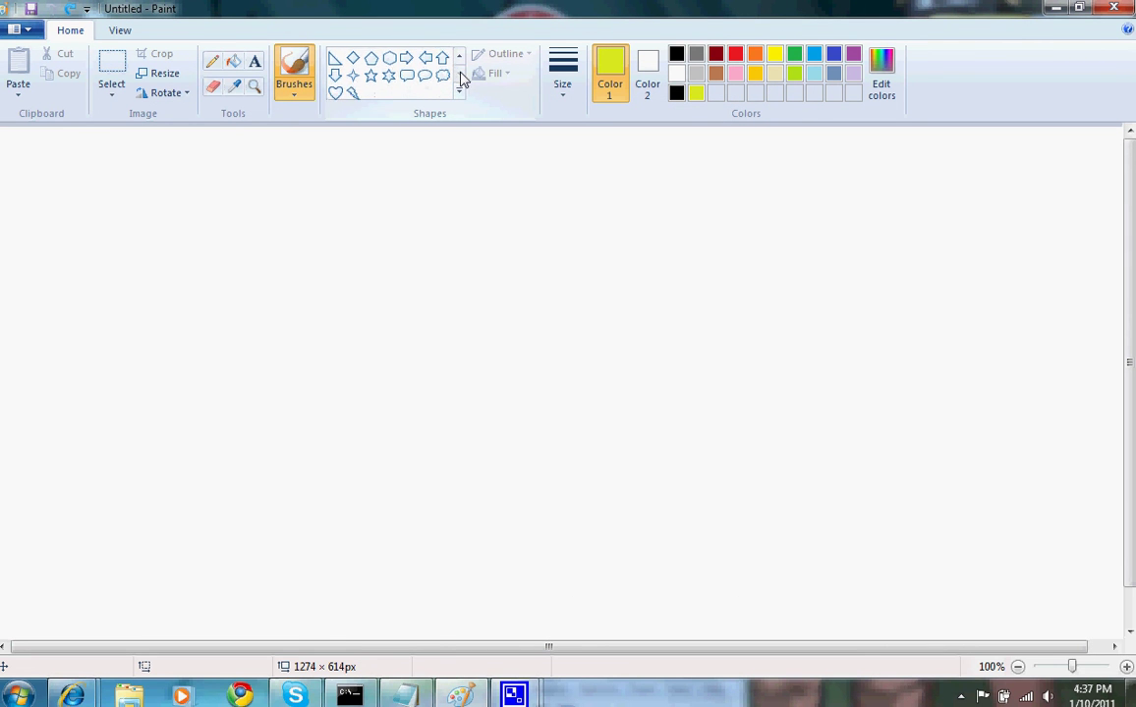
click(335, 90)
drag(338, 269, 643, 577)
key(ctrl+z)
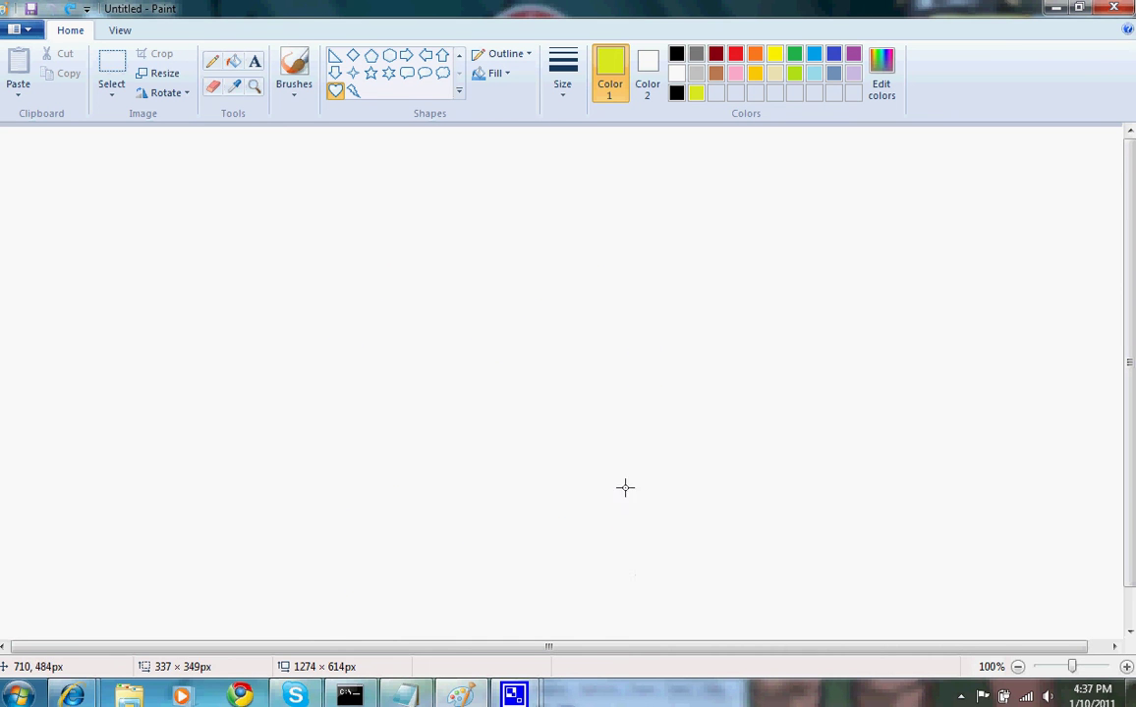
Draw a red heart shape about 396 × 395 px in the middle of the canvas.
click(736, 81)
click(734, 54)
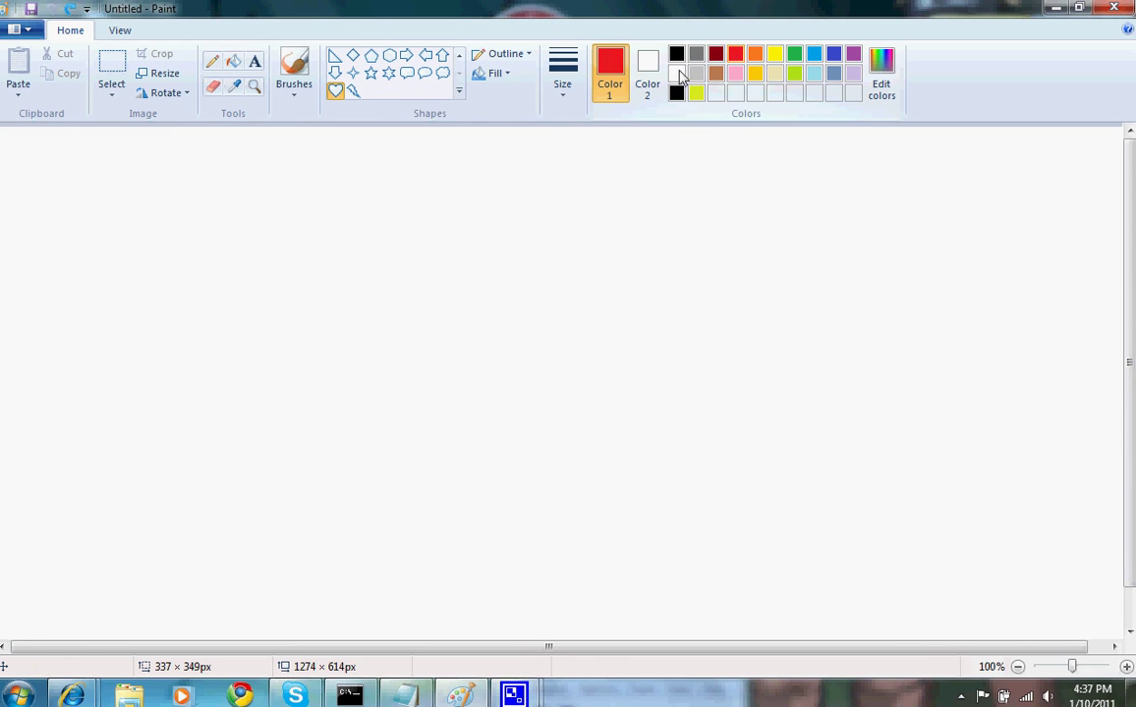
click(335, 91)
mouse_move(390, 225)
mouse_down()
mouse_move(480, 380)
mouse_move(619, 558)
mouse_move(739, 584)
mouse_up()
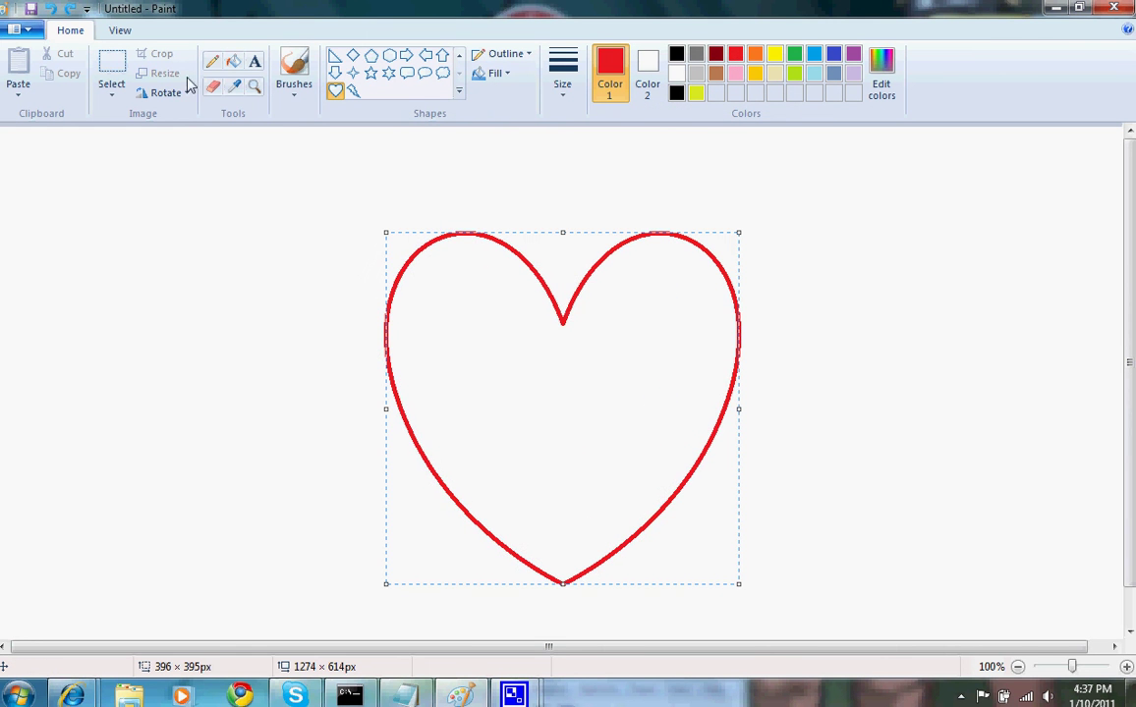
Spray red speckles over the inside of the heart with the Airbrush at its thickest size.
click(295, 92)
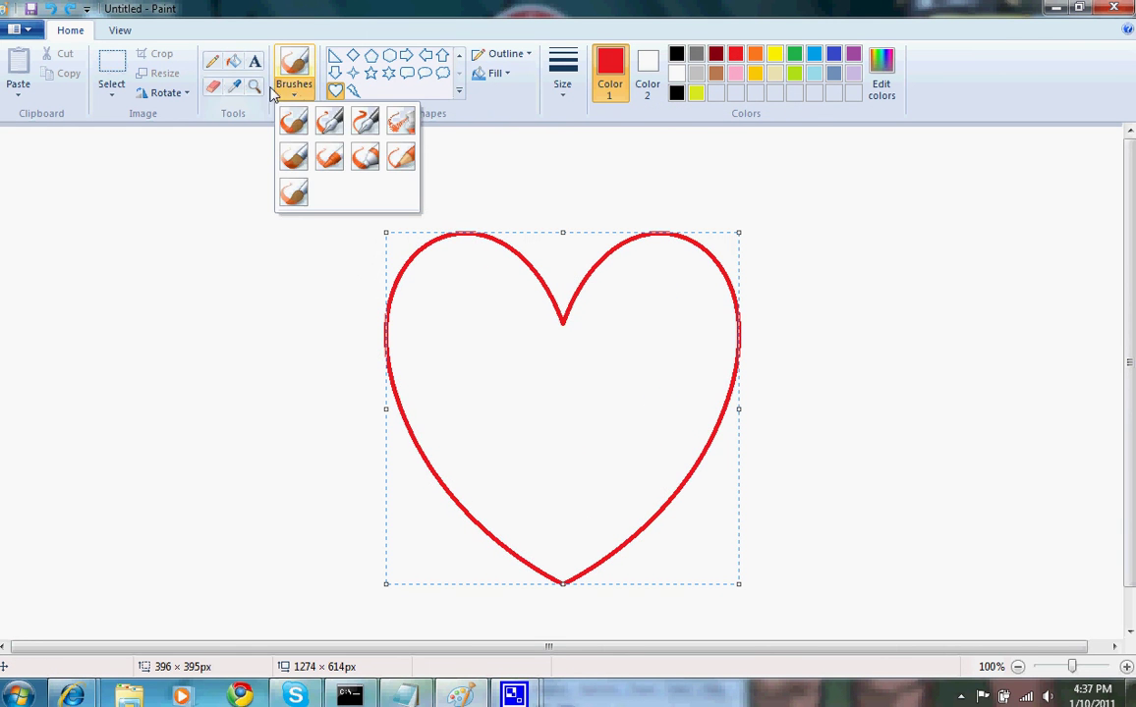
click(400, 121)
click(568, 97)
click(560, 234)
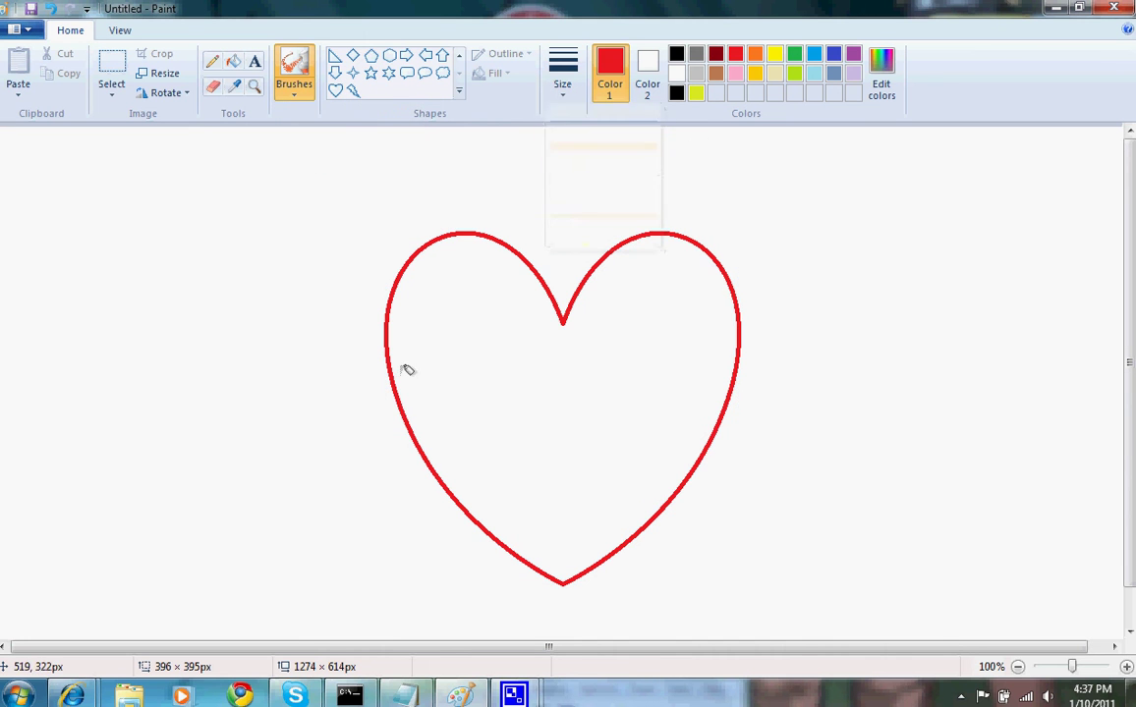
mouse_move(489, 339)
mouse_down()
mouse_move(502, 383)
mouse_move(436, 311)
mouse_move(483, 337)
mouse_move(579, 482)
mouse_move(542, 384)
mouse_move(562, 502)
mouse_move(489, 471)
mouse_move(553, 463)
mouse_move(444, 393)
mouse_move(552, 356)
mouse_move(581, 405)
mouse_move(686, 376)
mouse_move(646, 307)
mouse_move(737, 280)
mouse_move(652, 406)
mouse_move(491, 426)
mouse_up()
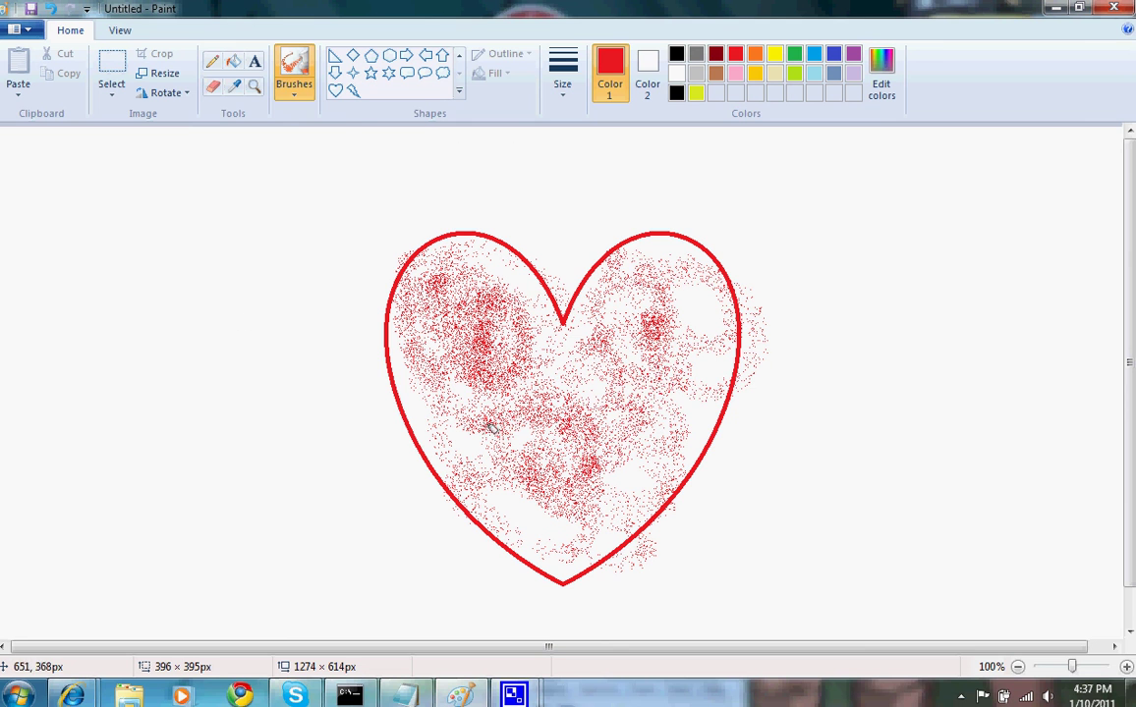
Draw a red smiley with two round eyes and a curved mouth beside the heart using the Marker brush.
click(291, 101)
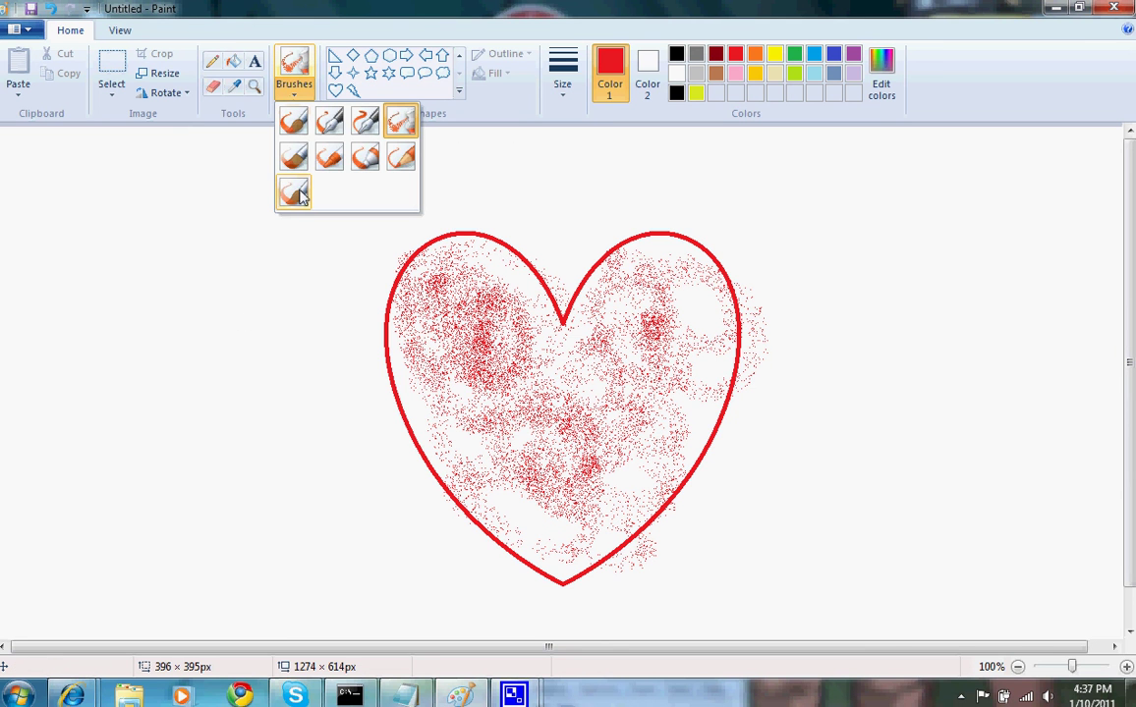
click(366, 159)
drag(127, 241, 134, 253)
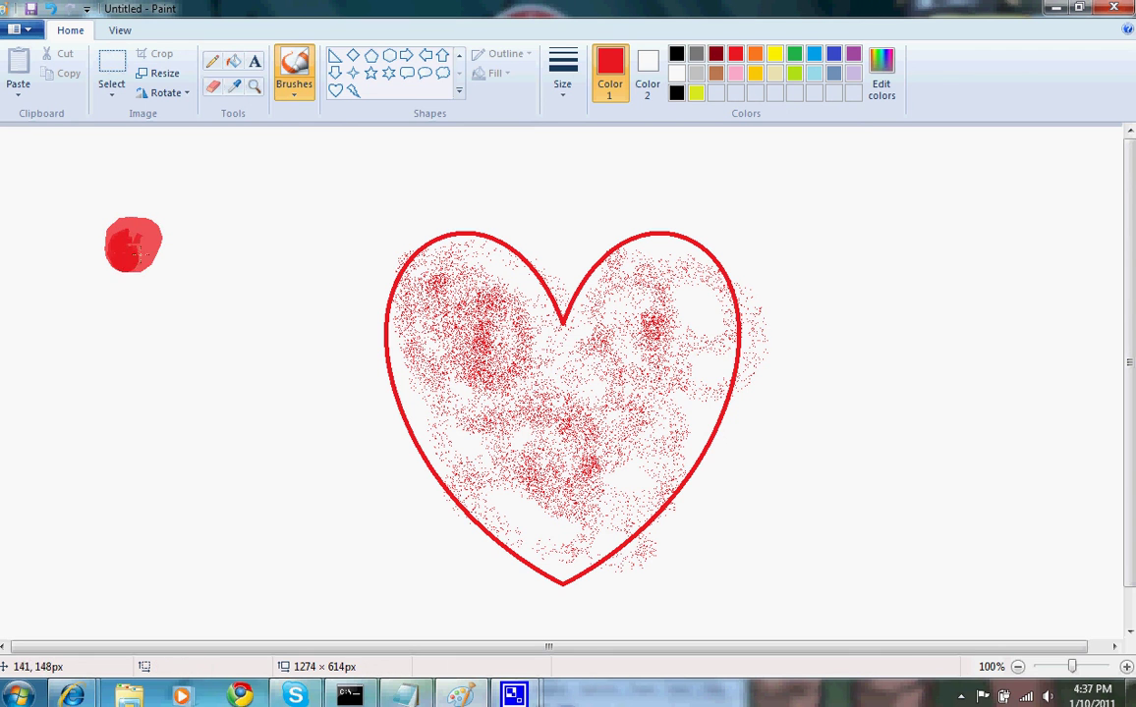
mouse_move(230, 196)
mouse_down()
mouse_move(272, 221)
mouse_move(246, 211)
mouse_move(248, 199)
mouse_up()
mouse_move(315, 302)
mouse_down()
mouse_move(334, 362)
mouse_move(330, 409)
mouse_move(304, 444)
mouse_move(256, 467)
mouse_move(211, 463)
mouse_move(171, 435)
mouse_move(162, 394)
mouse_move(139, 403)
mouse_move(126, 380)
mouse_move(158, 386)
mouse_move(188, 372)
mouse_up()
mouse_move(330, 281)
mouse_down()
mouse_move(283, 297)
mouse_move(329, 280)
mouse_up()
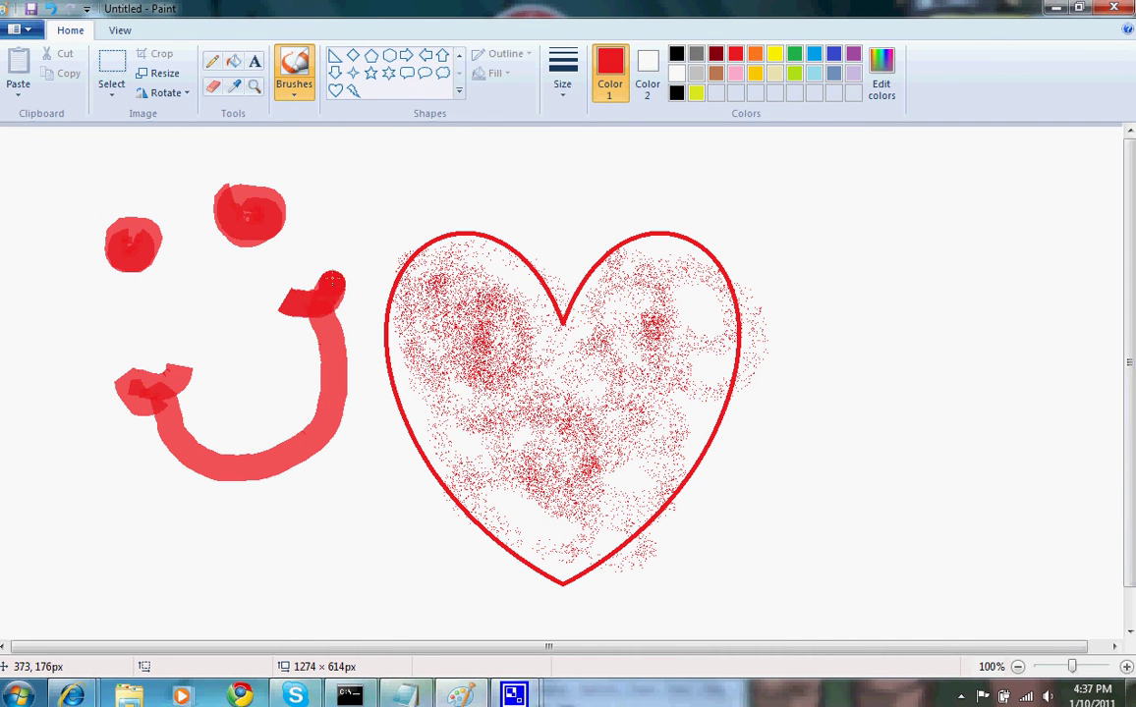
Switch to Notepad and write "these are the basic things...." as the first line of the note.
click(418, 693)
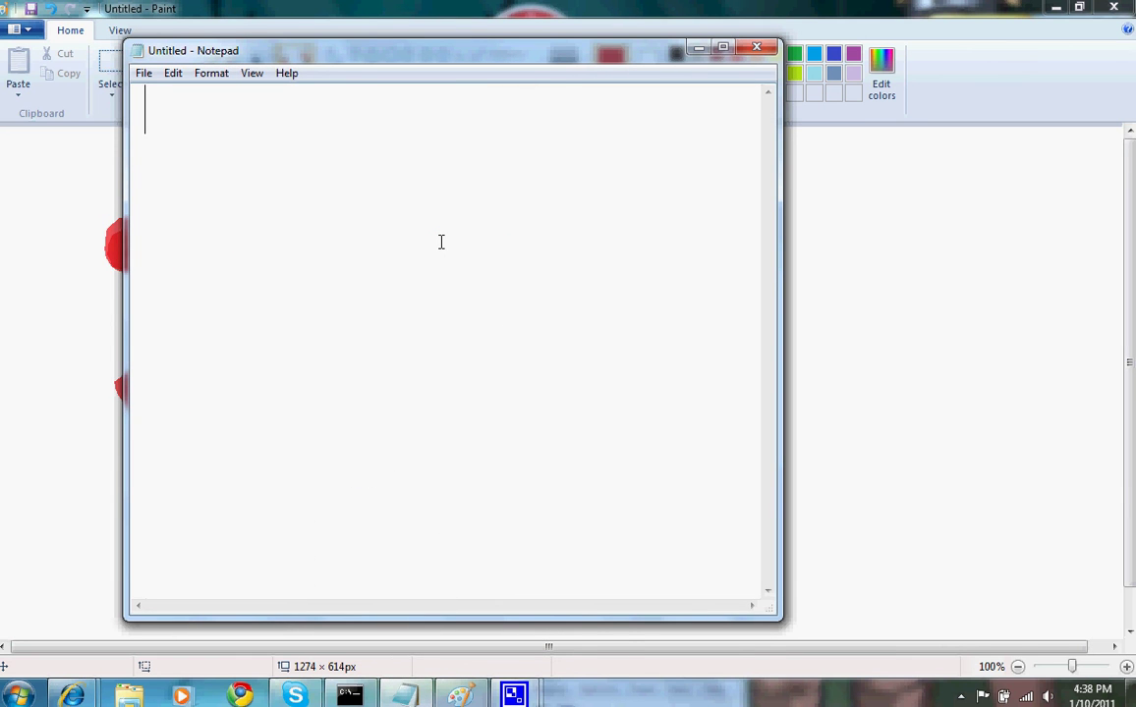
text(these are)
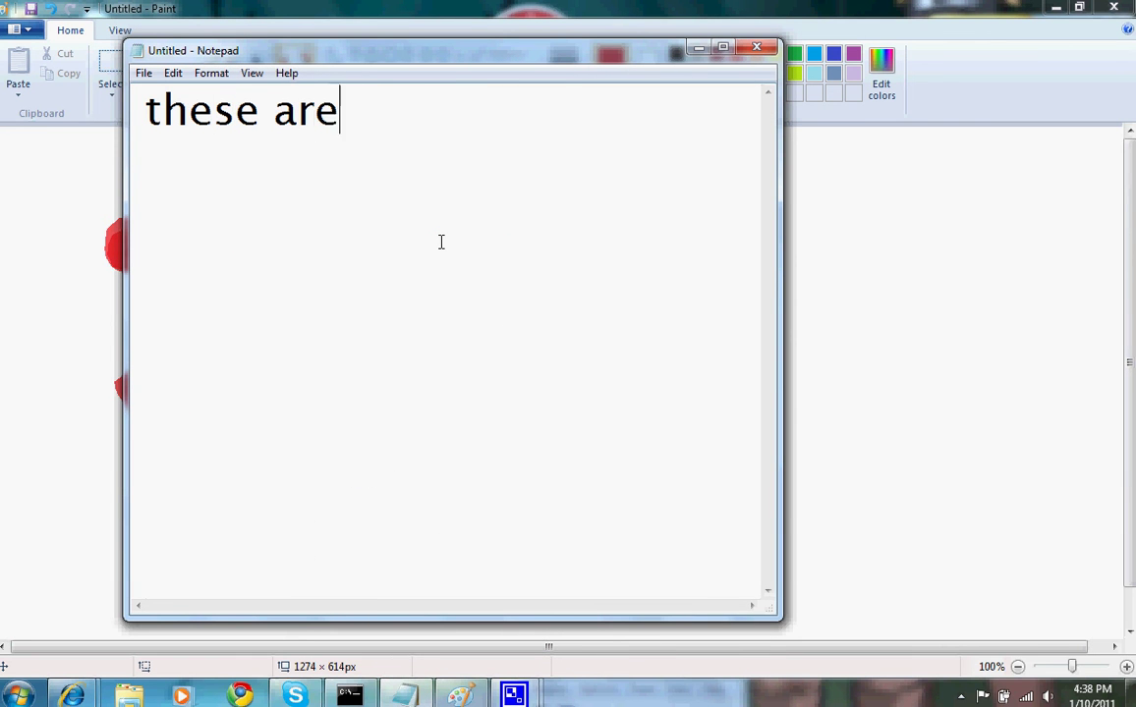
text( the basi)
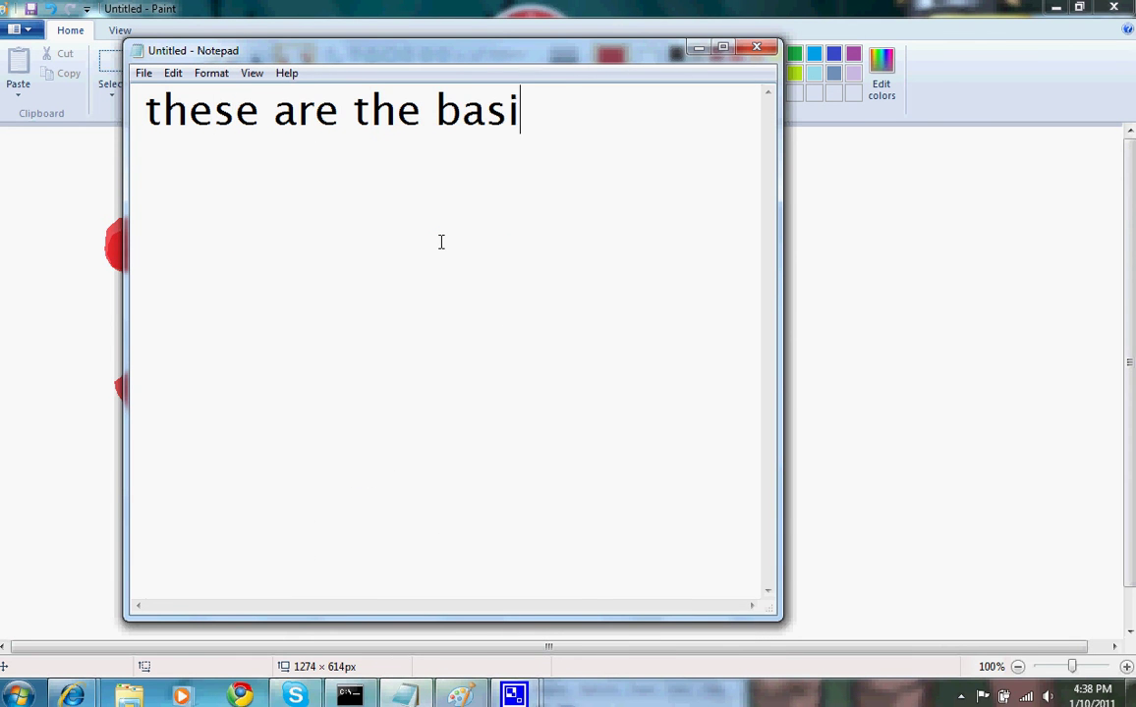
text(c thing)
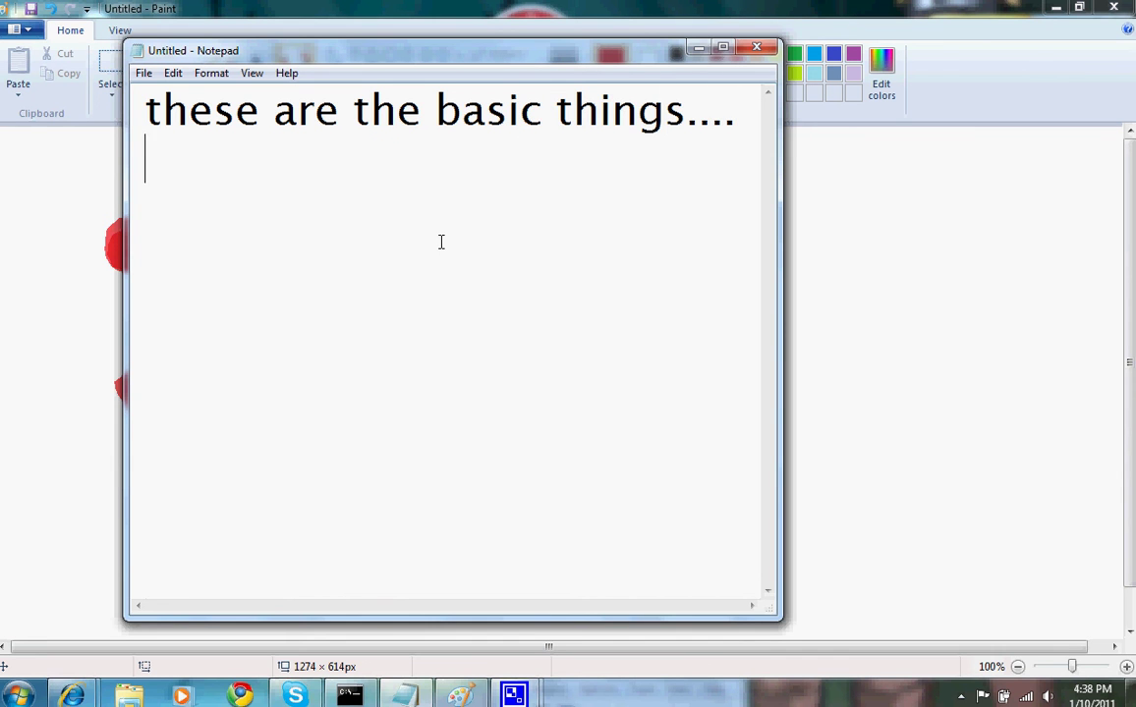
text(s....)
key(Return)
Add "thnx for watching...." as the second line of the note.
text(thnx f)
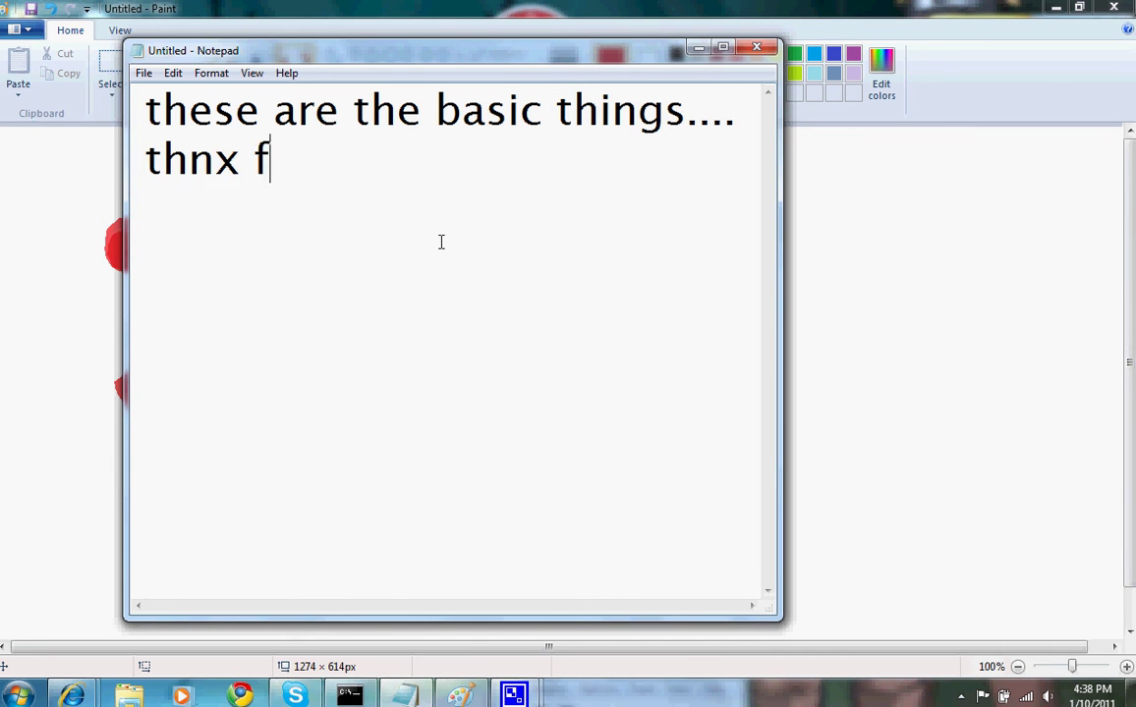
text(or watcj)
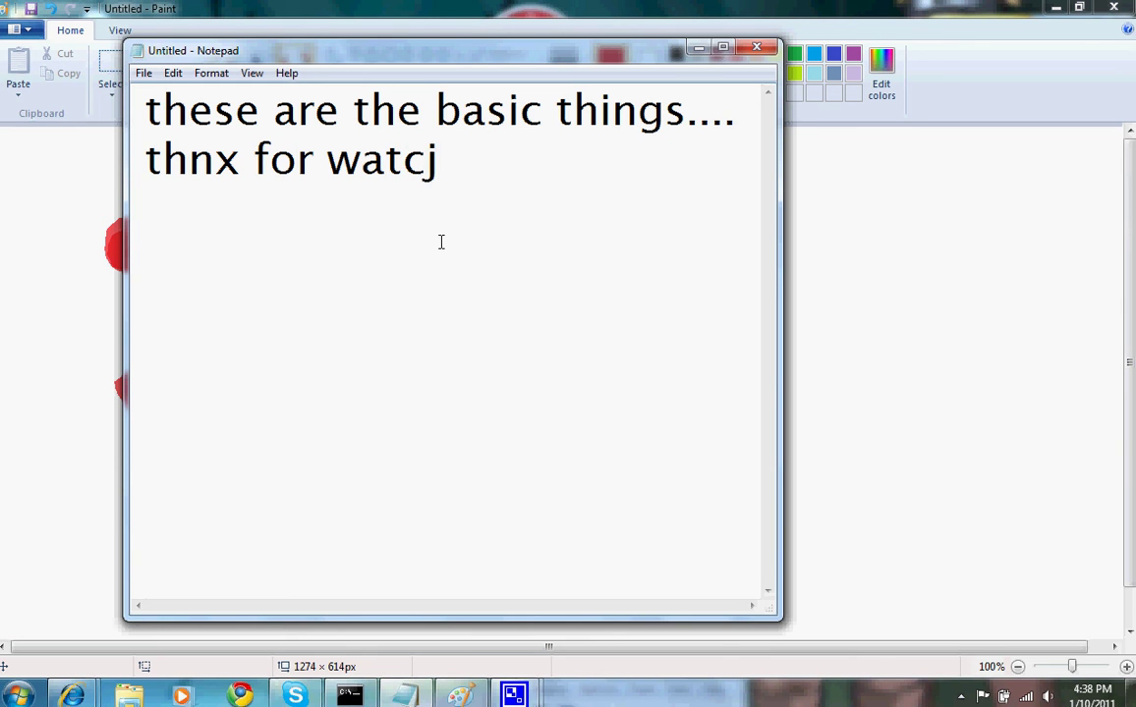
key(BackSpace)
text(hing)
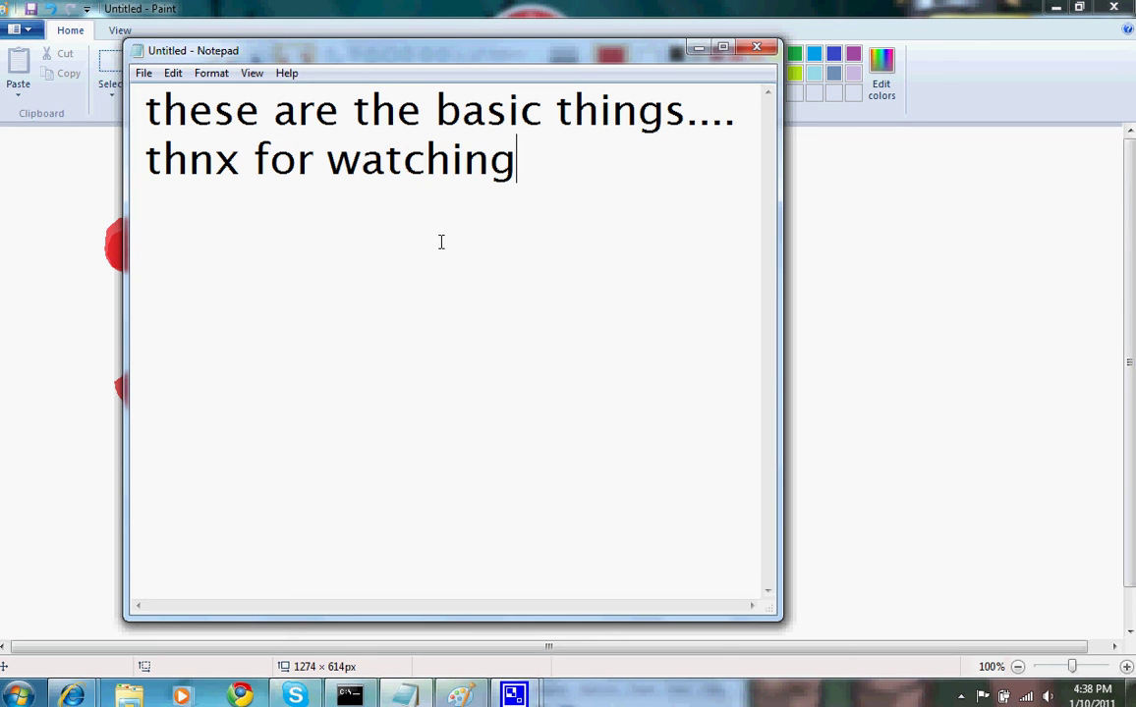
text(....)
key(Return)
Add the lines "subscribe for more" and "amazing vdos..." to the note, then minimize Notepad and Paint to show the desktop.
text(subs)
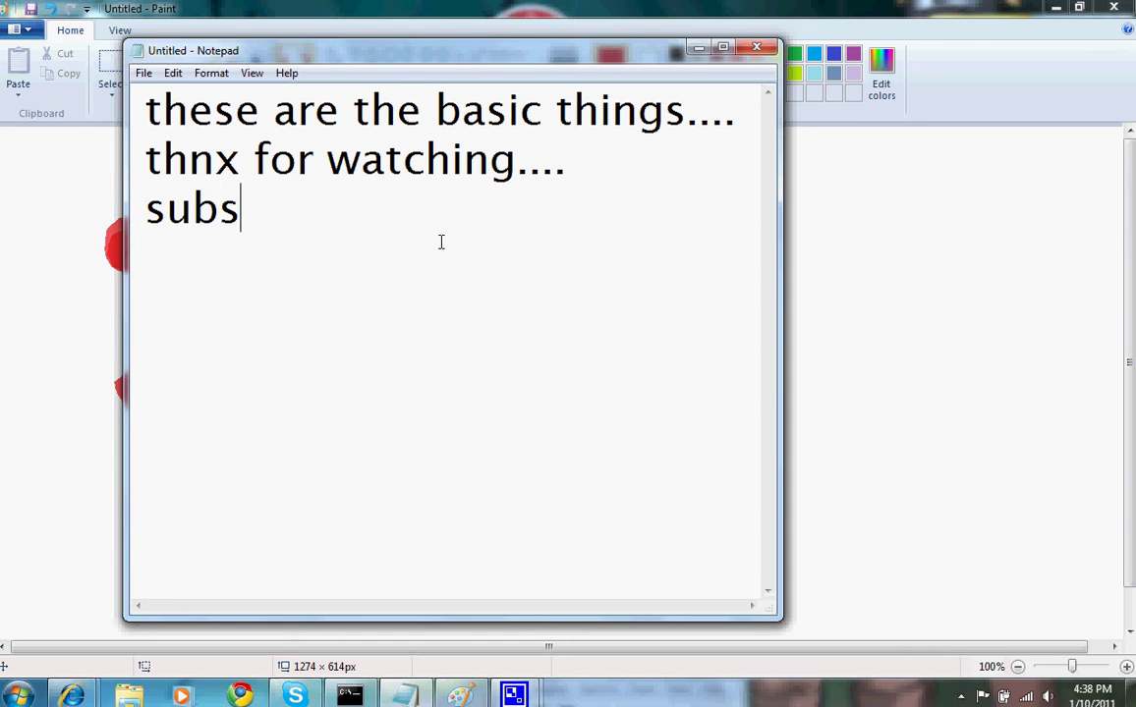
text(cribe f)
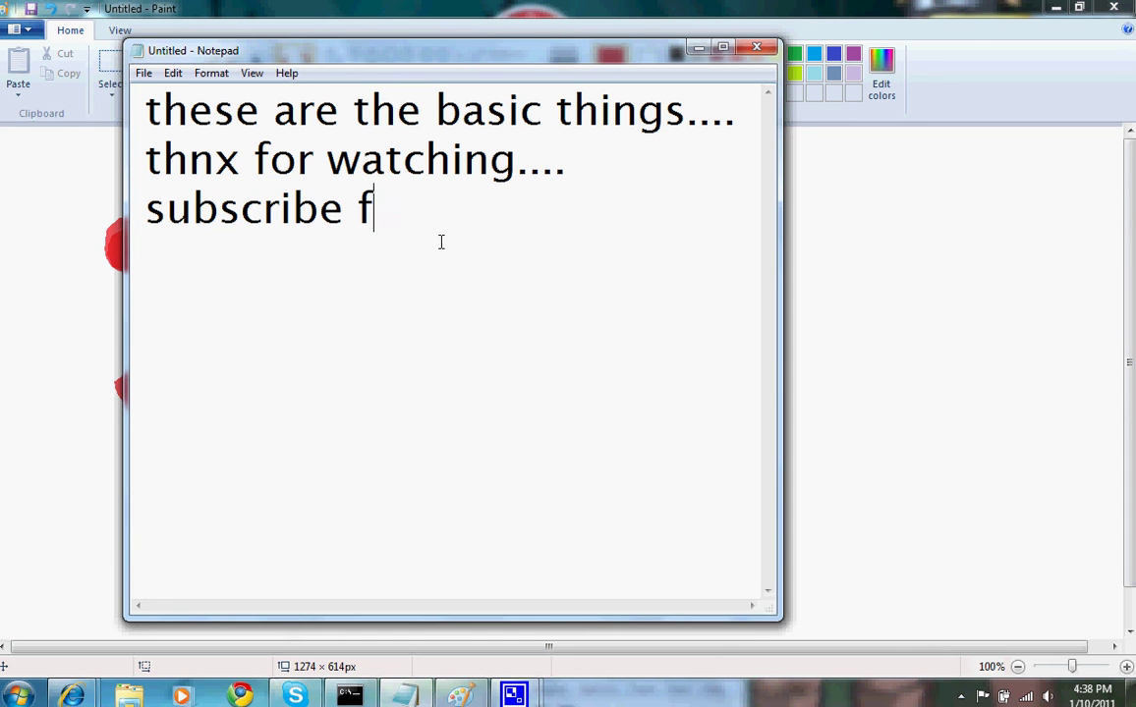
text(or more)
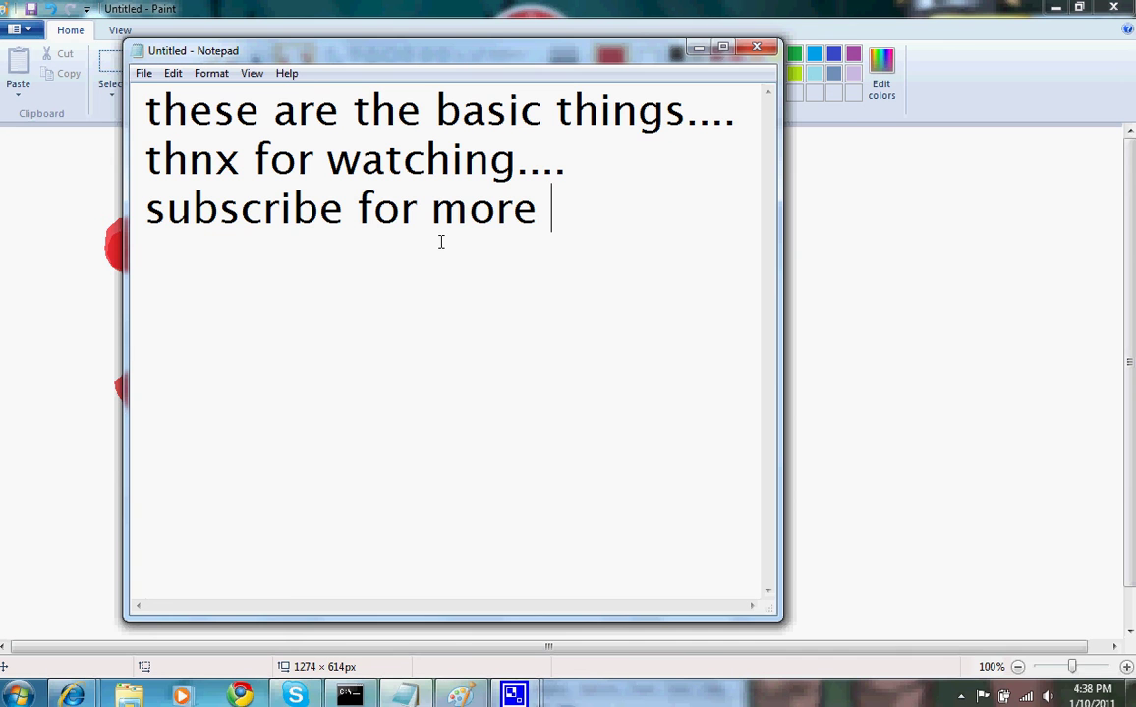
key(Return)
text(amazi)
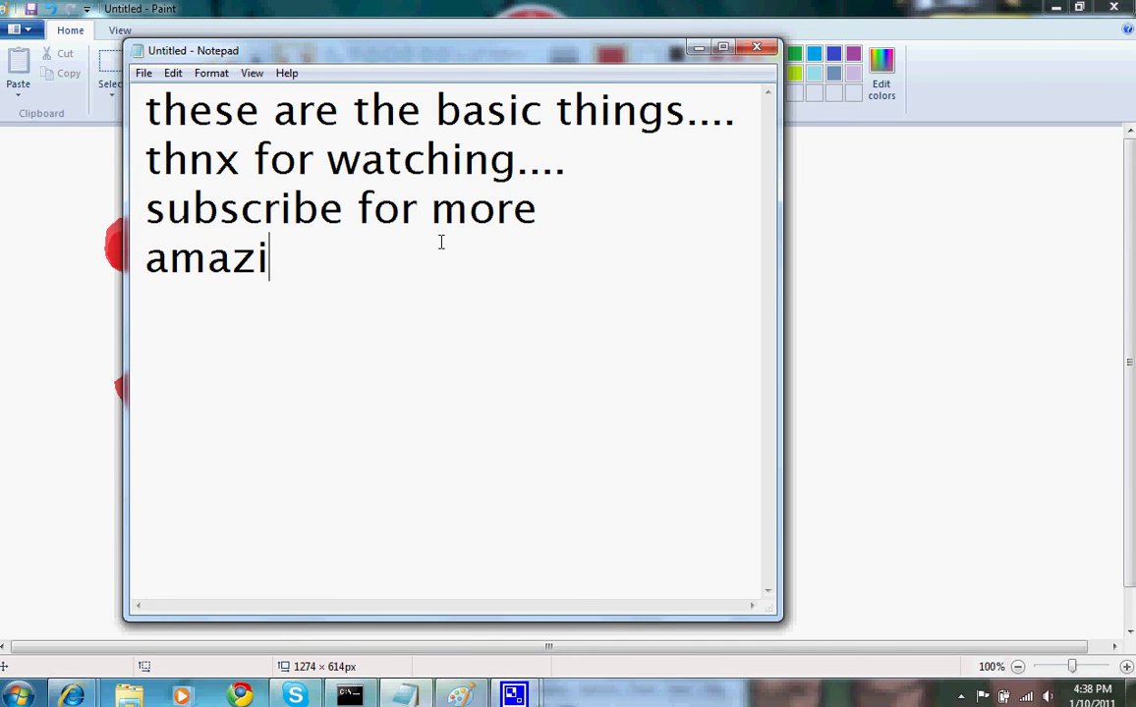
text(ng vdos...)
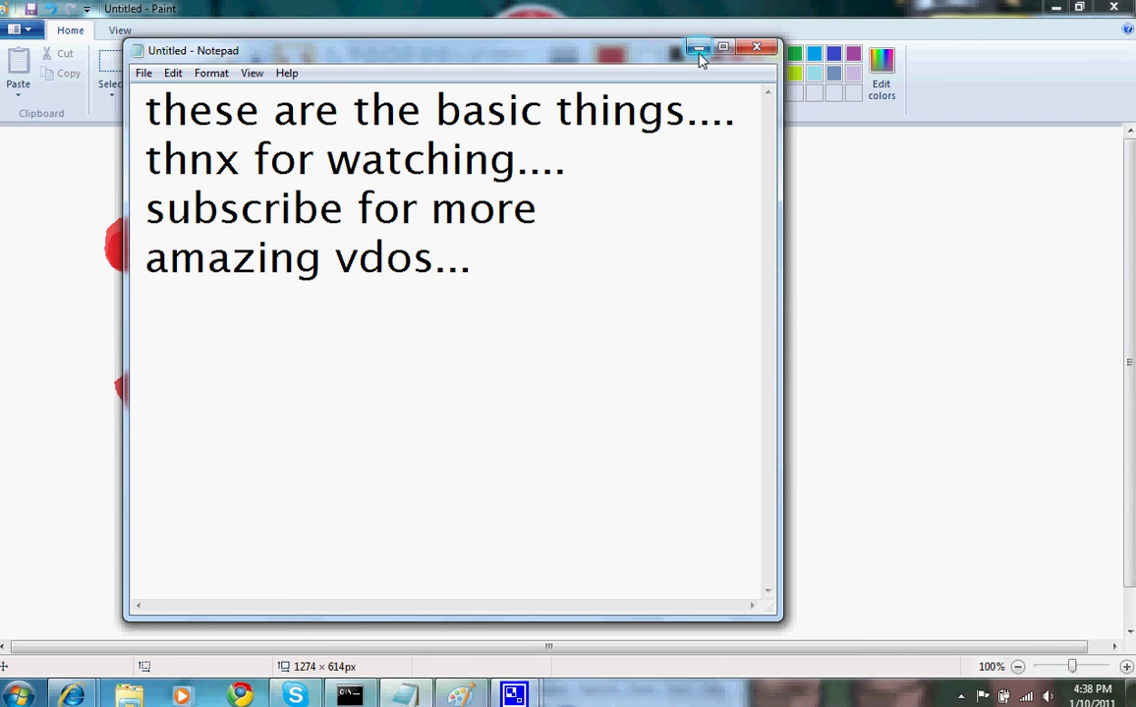
click(698, 49)
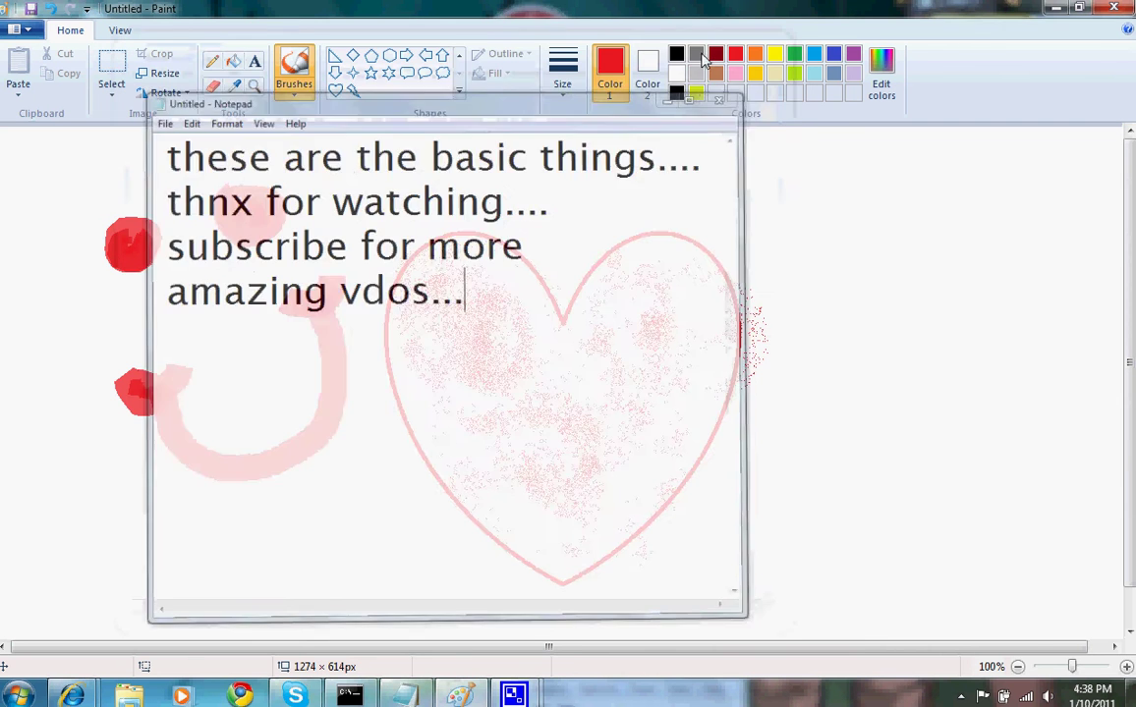
click(1052, 8)
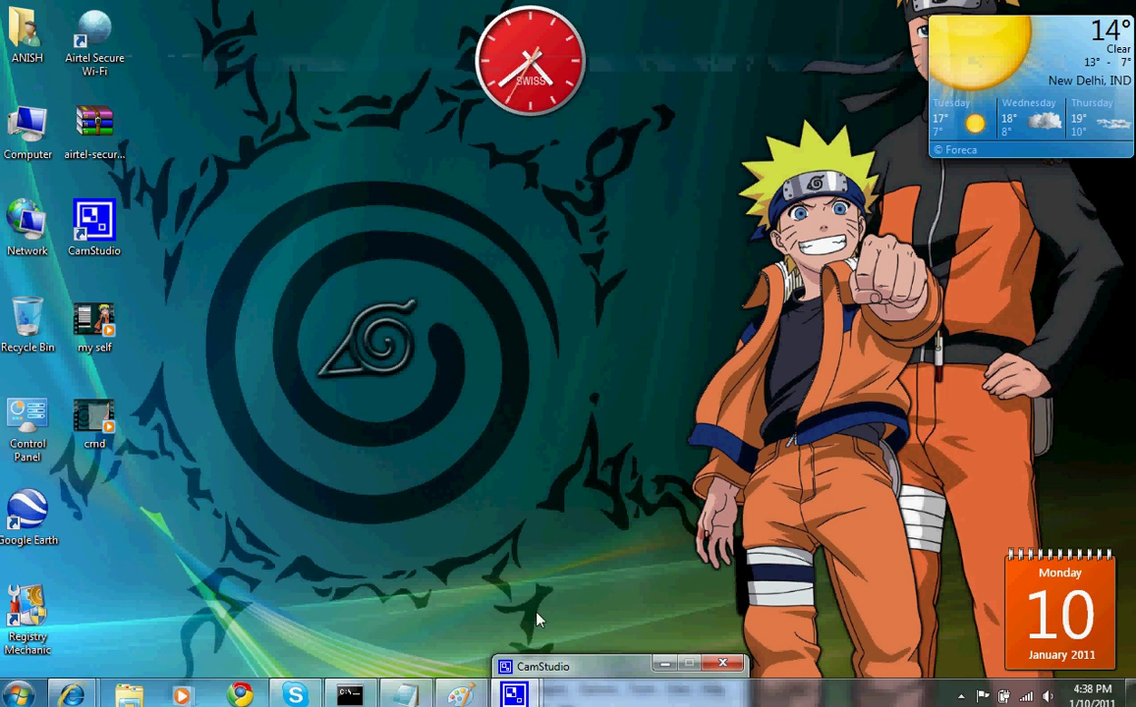